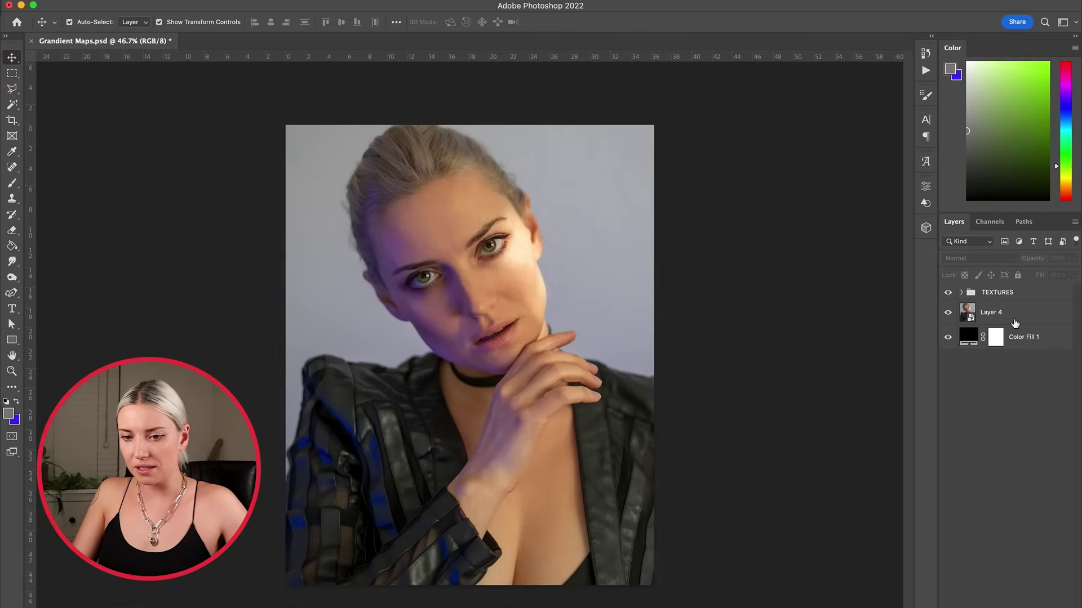
Add a Gradient Map adjustment layer above Layer 4
click(1011, 316)
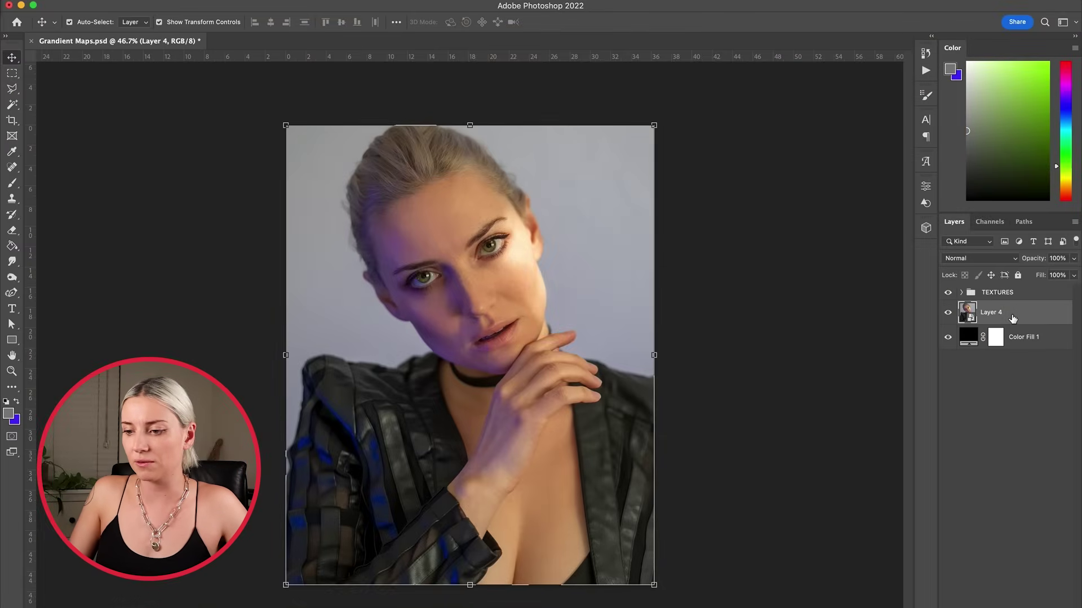
right_click(1012, 319)
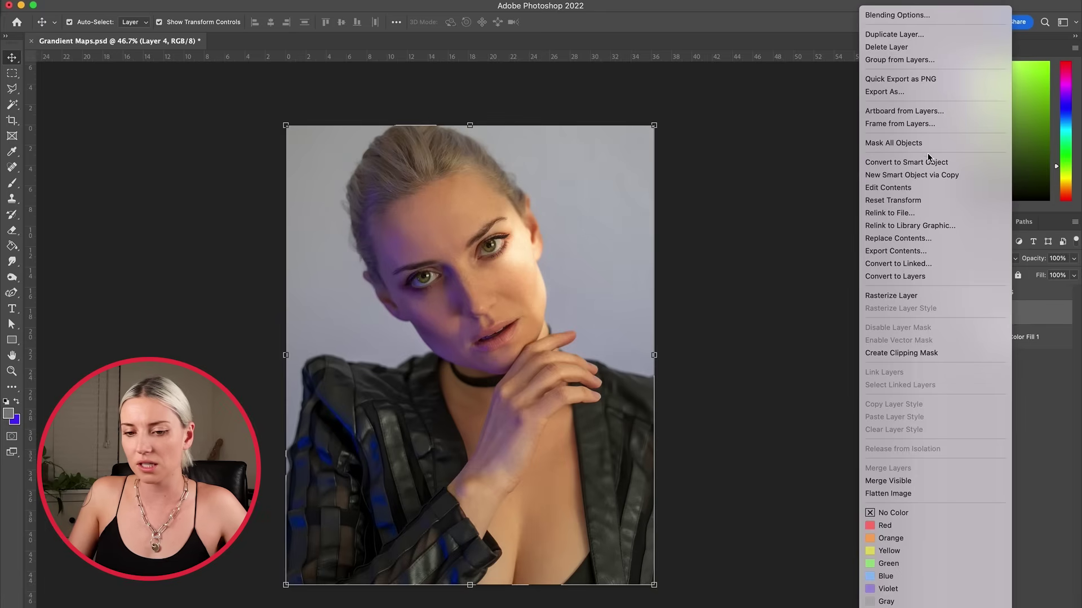
click(1065, 444)
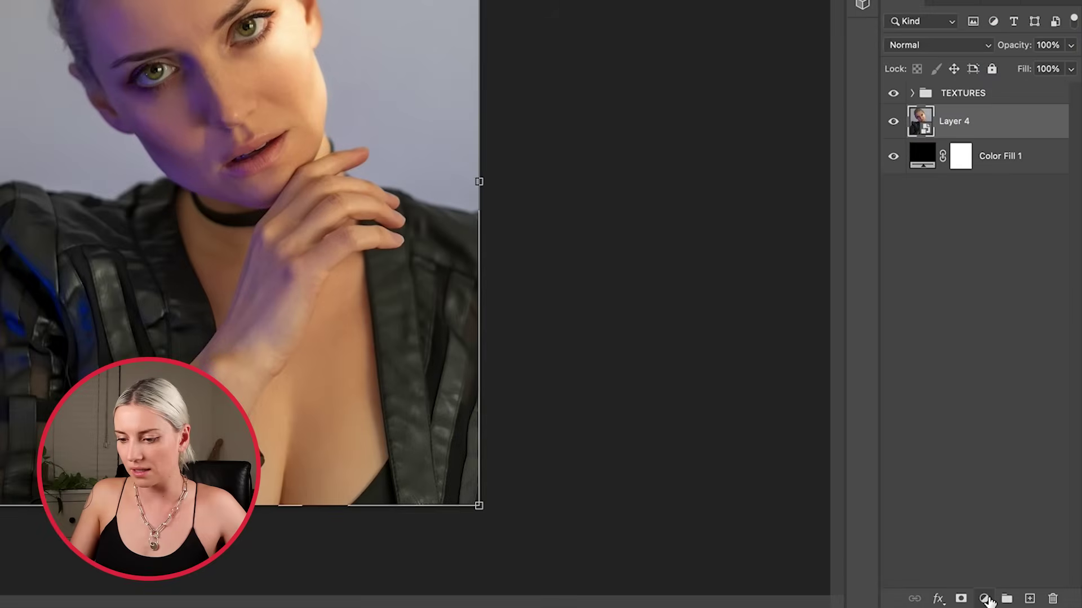
click(986, 599)
click(999, 545)
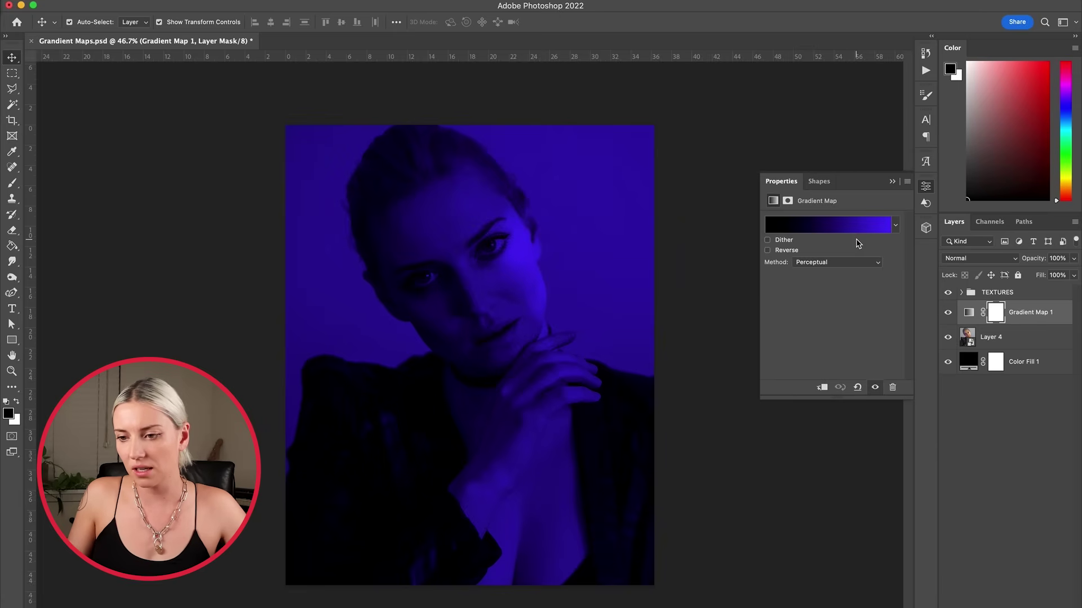
Apply the Blue Red Orange preset to the gradient map in the Gradient Editor
click(842, 229)
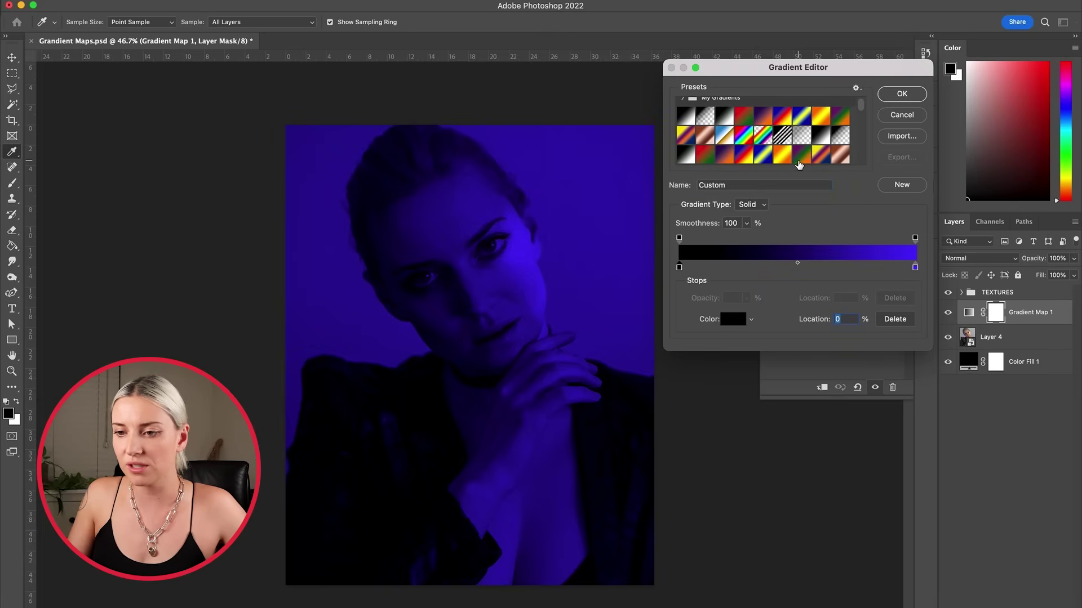
scroll(799, 162, down, 3)
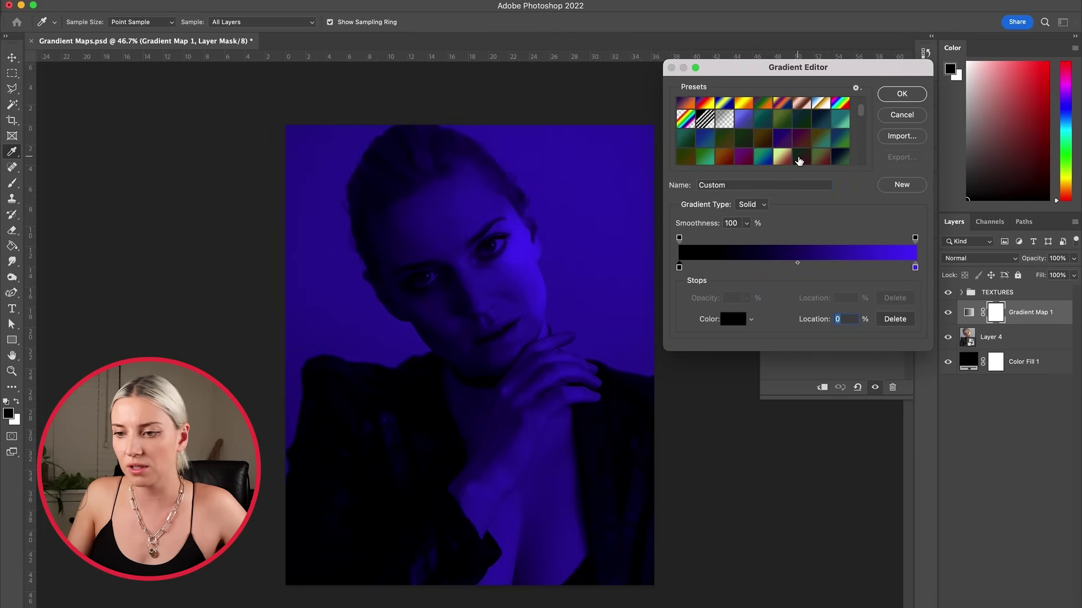
scroll(799, 161, down, 3)
drag(861, 117, 862, 183)
click(763, 155)
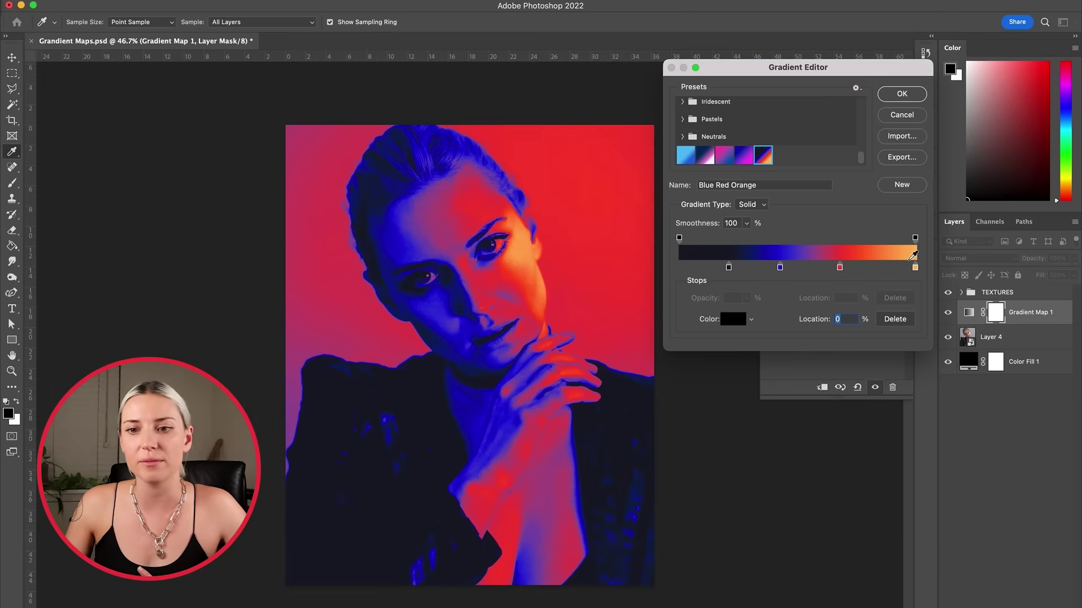
Examine the colors of the gradient's dark, blue, red and orange stops without changing them
click(780, 267)
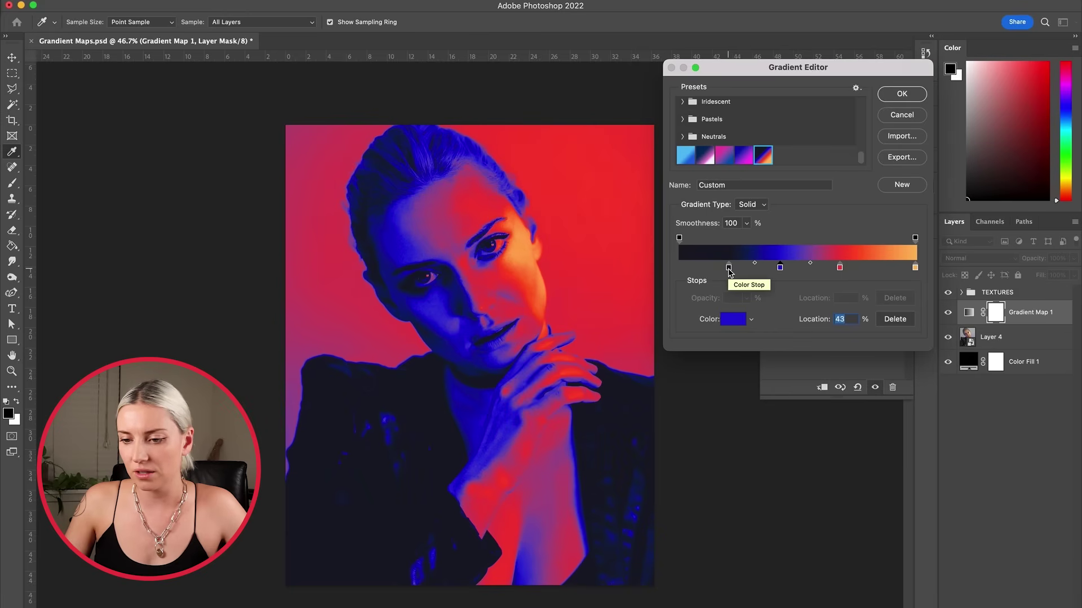
click(729, 269)
double_click(729, 268)
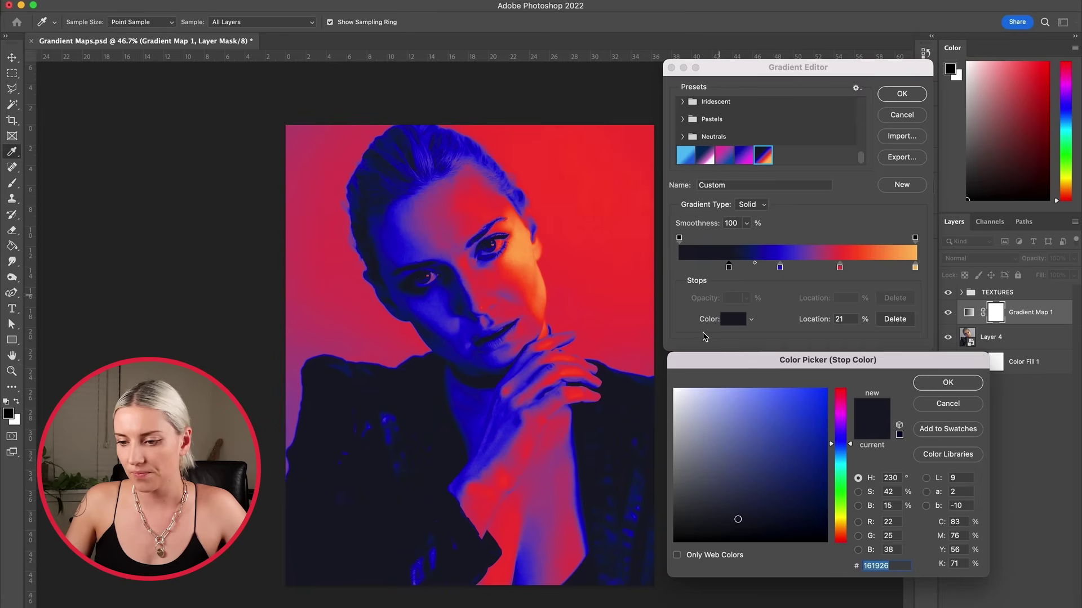
click(948, 383)
click(780, 269)
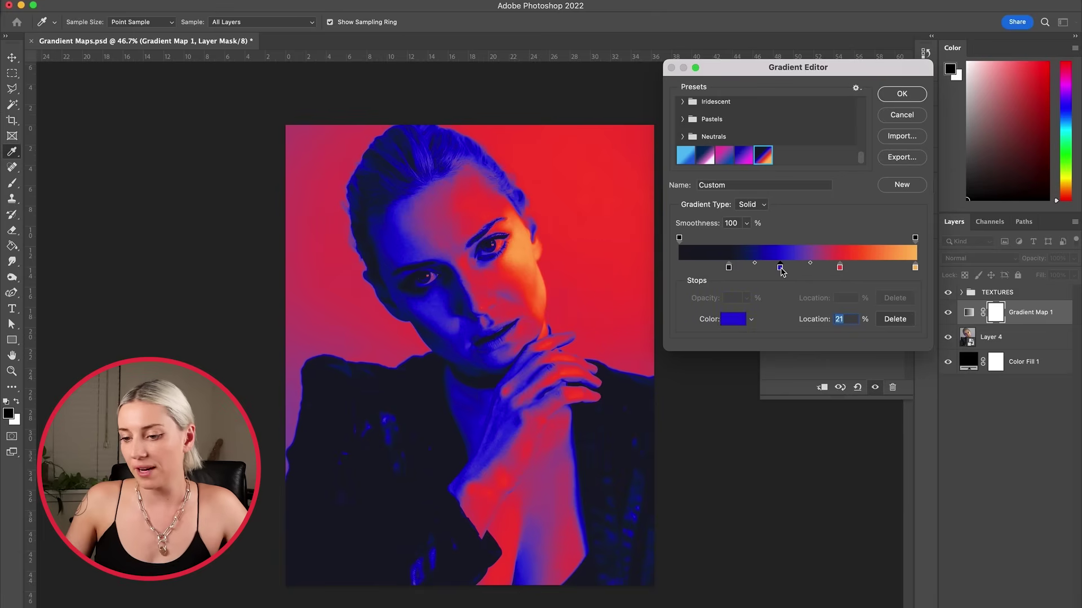
double_click(780, 269)
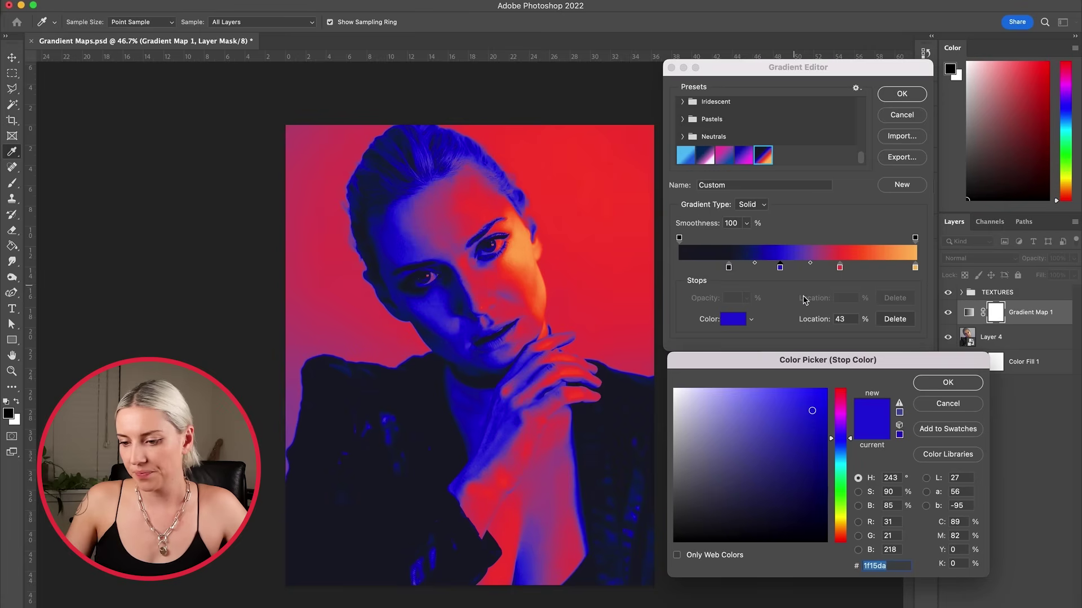
click(974, 385)
click(840, 269)
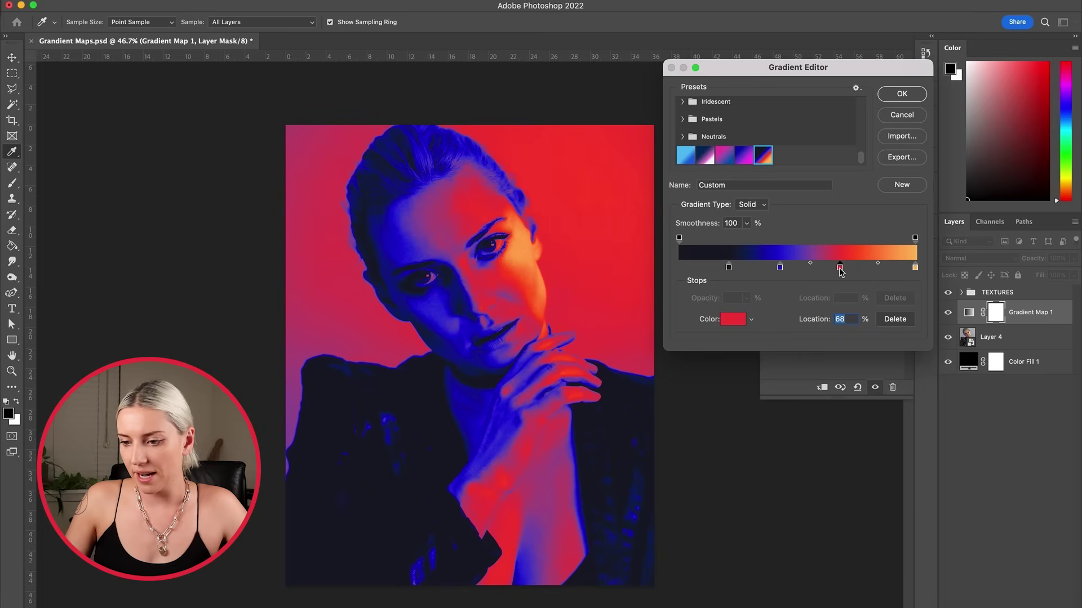
double_click(840, 269)
click(956, 385)
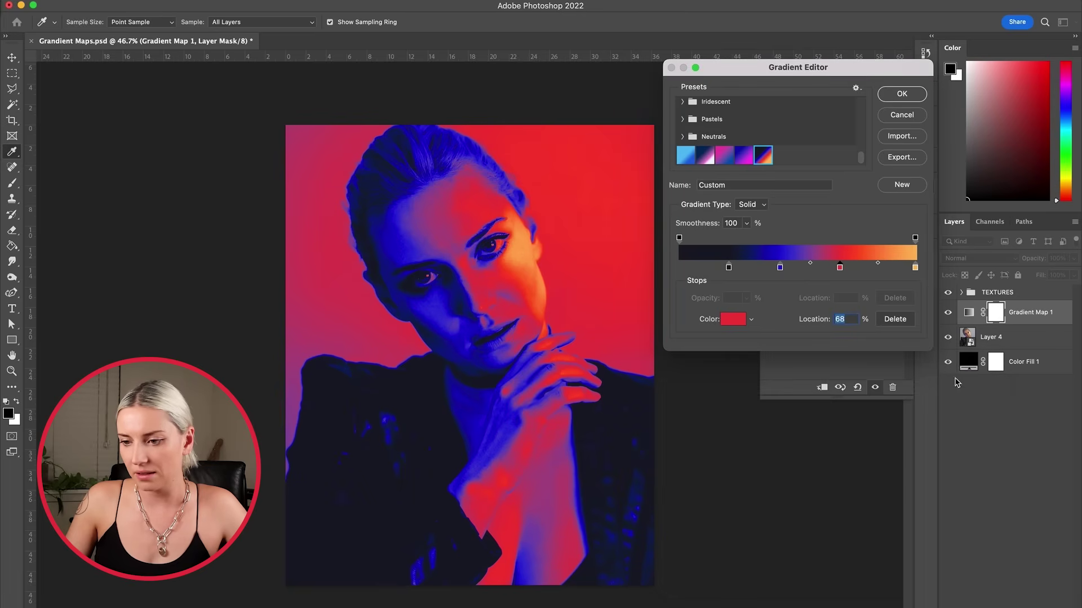
click(914, 268)
double_click(915, 268)
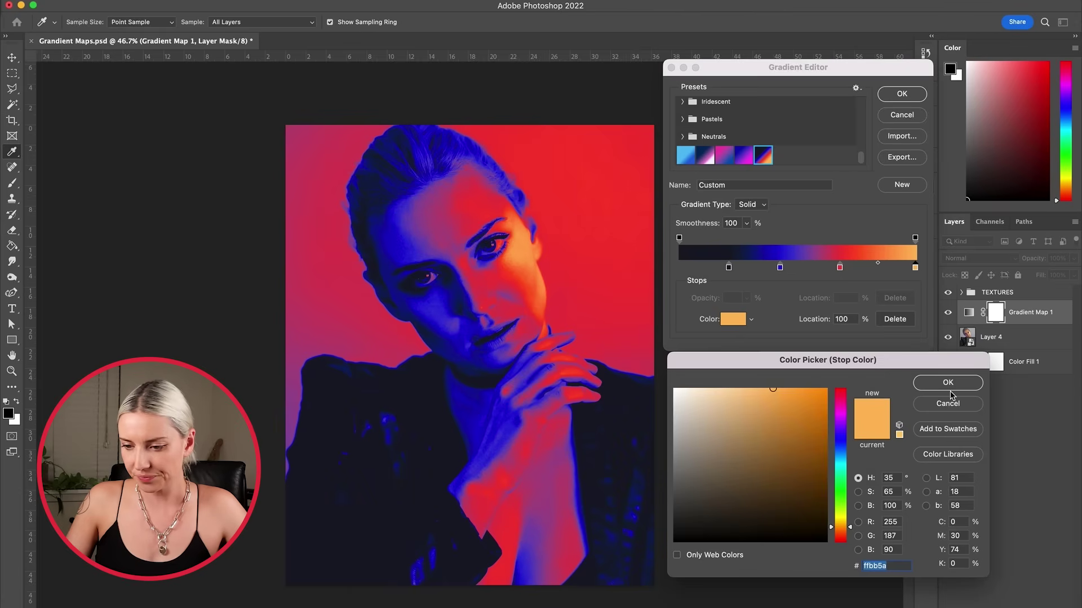
click(948, 384)
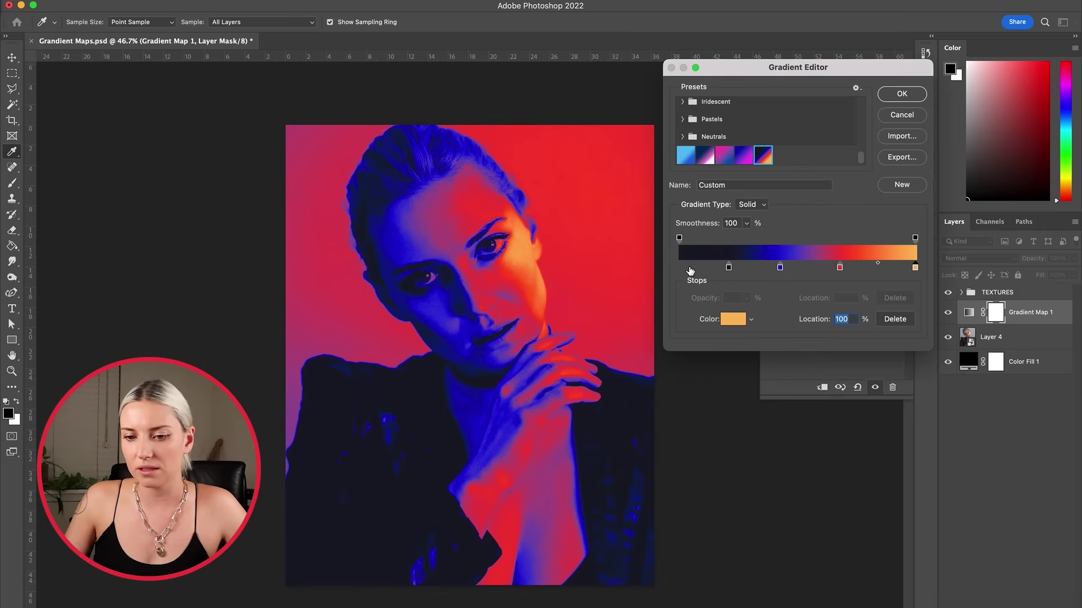
Try adding extra orange color stops at 4% and 32% and sliding the second one along the gradient
click(688, 268)
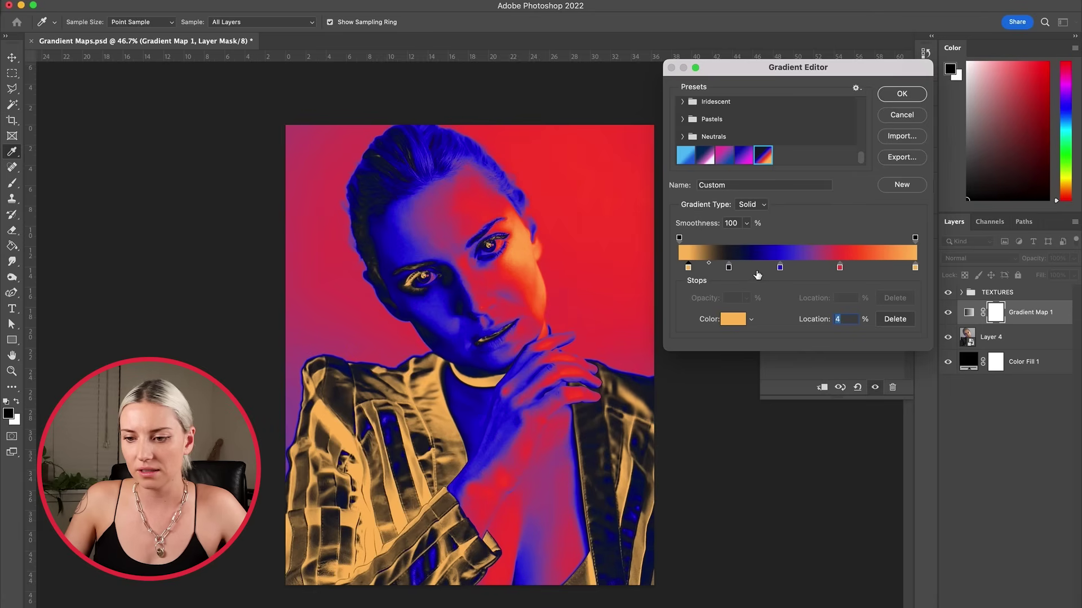
drag(754, 269, 757, 269)
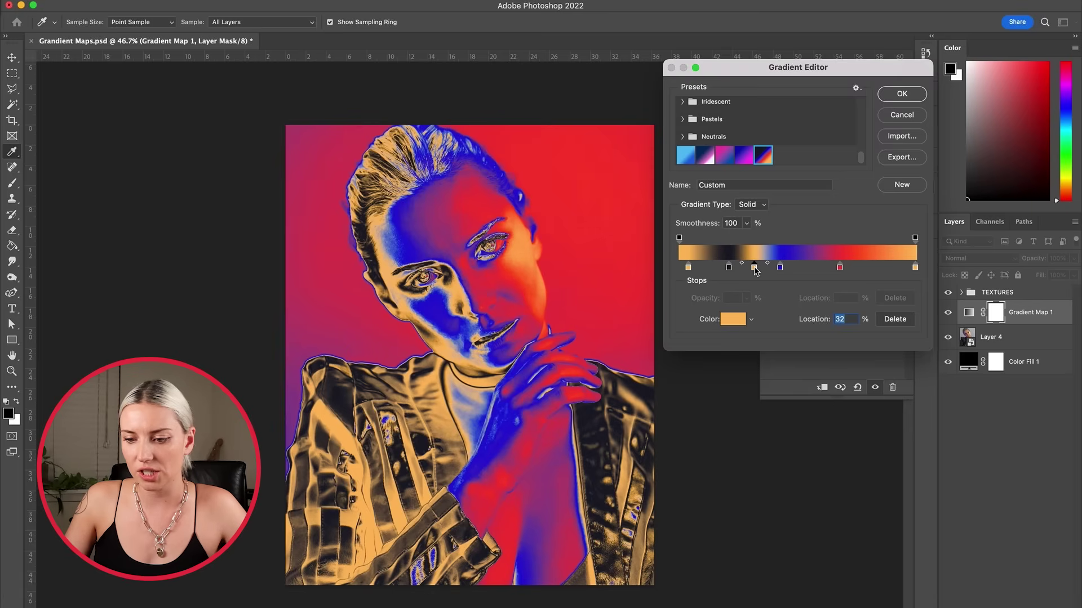
double_click(755, 267)
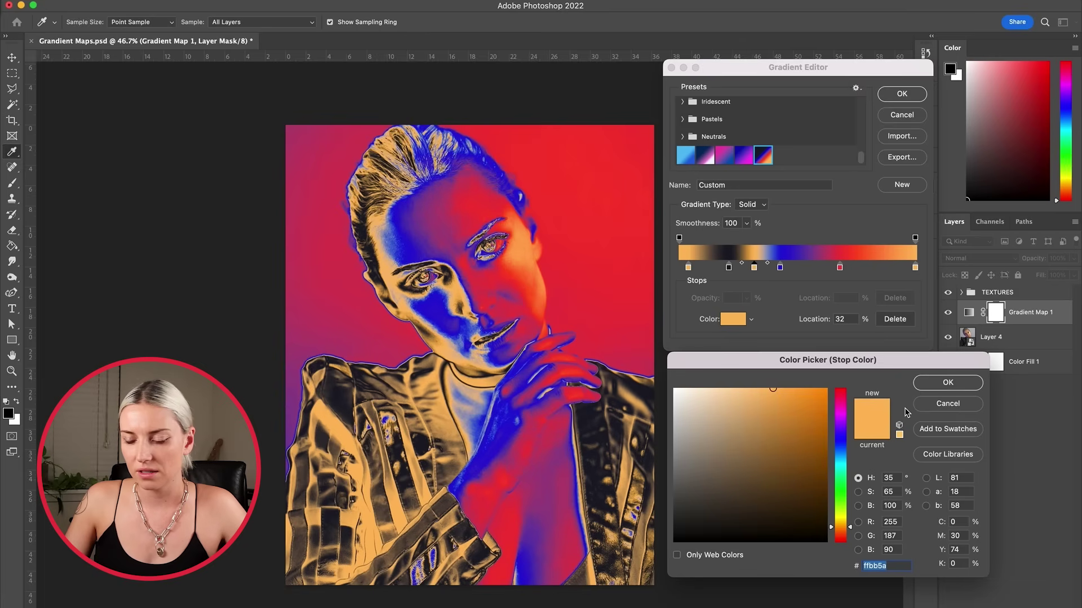
click(947, 382)
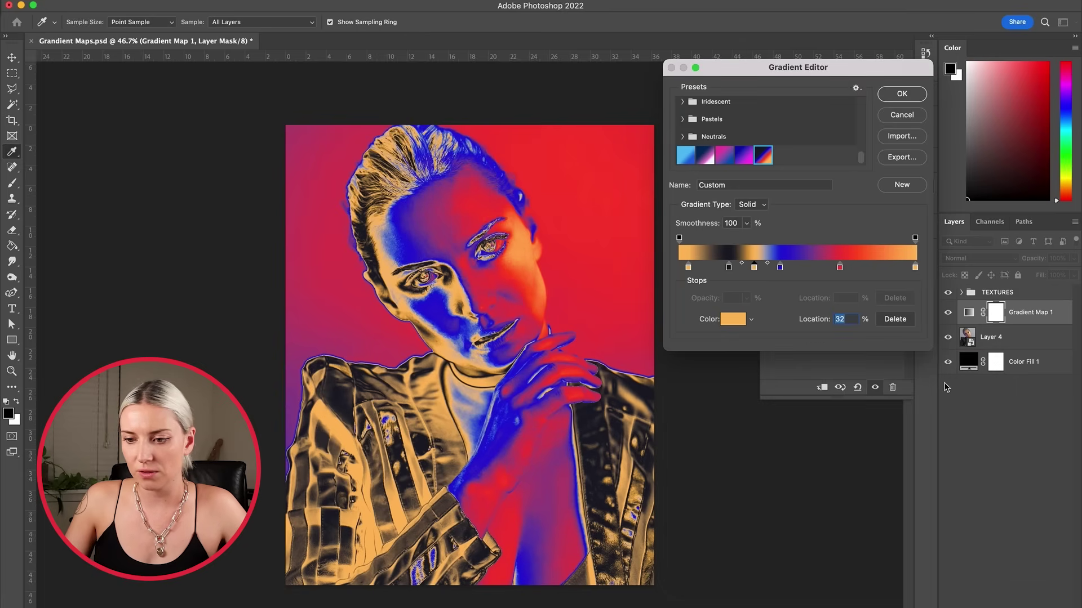
drag(755, 268, 849, 273)
click(777, 268)
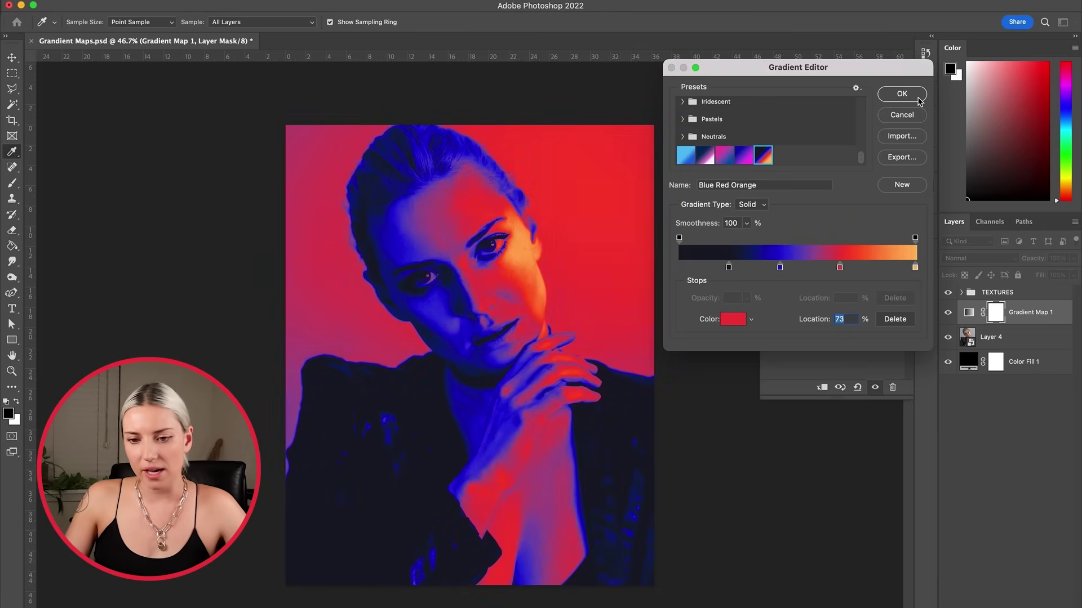
Accept the Blue Red Orange gradient and create an automatic selection of the subject on Layer 4
click(901, 94)
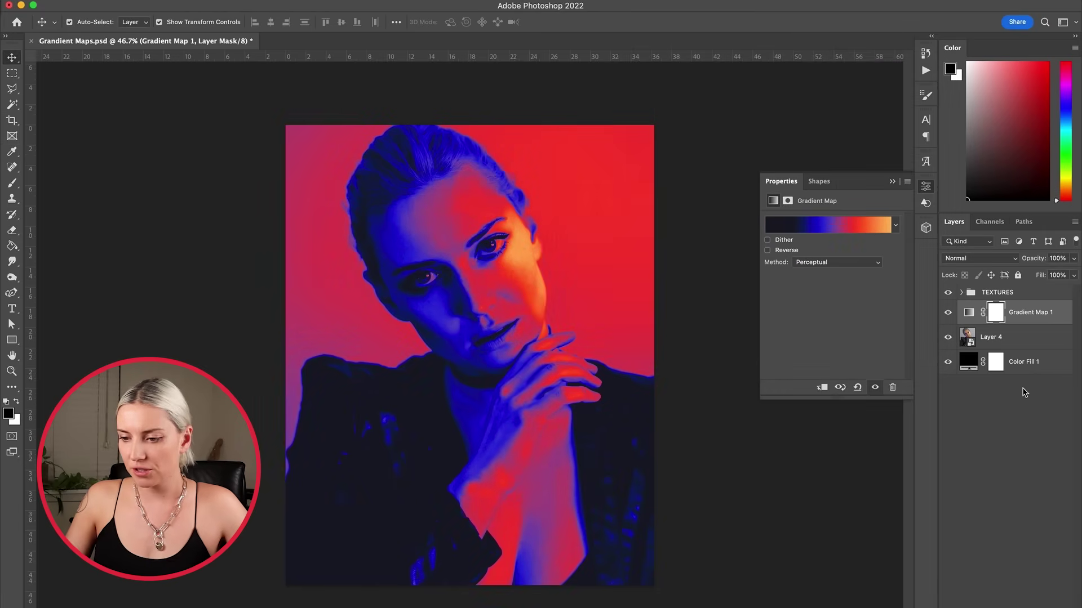
click(1009, 344)
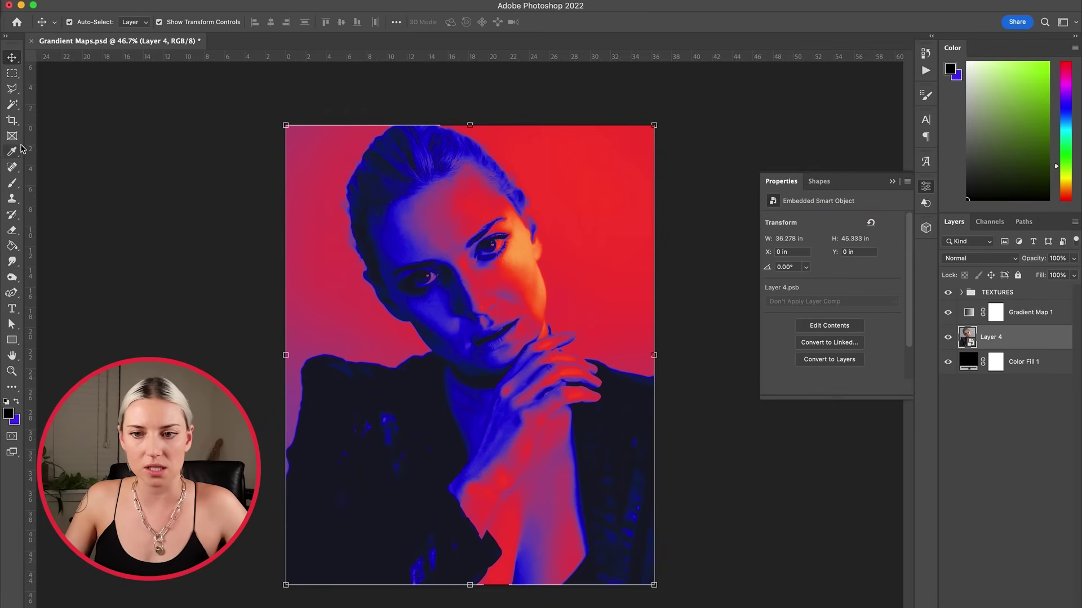
click(12, 105)
click(509, 22)
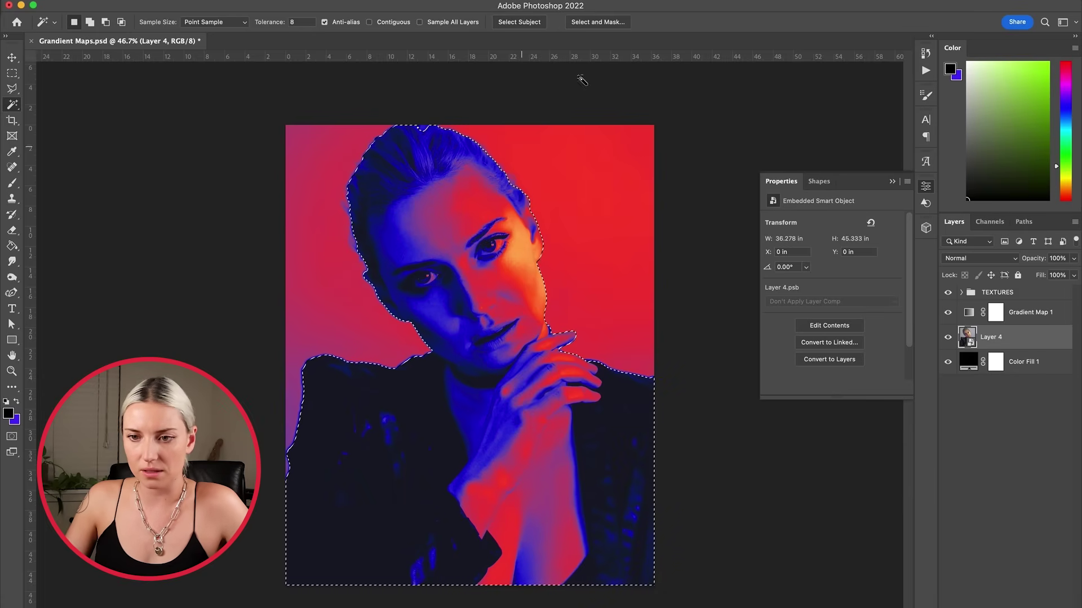
Check the subject selection in Select and Mask, and add it as a layer mask on Layer 4
click(598, 23)
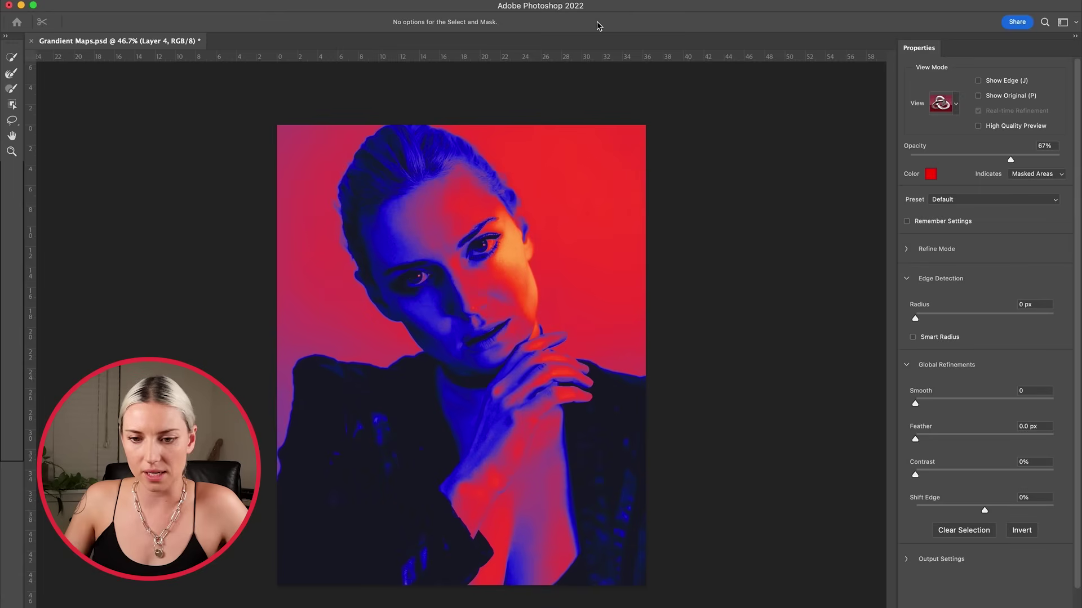
scroll(430, 191, up, 5)
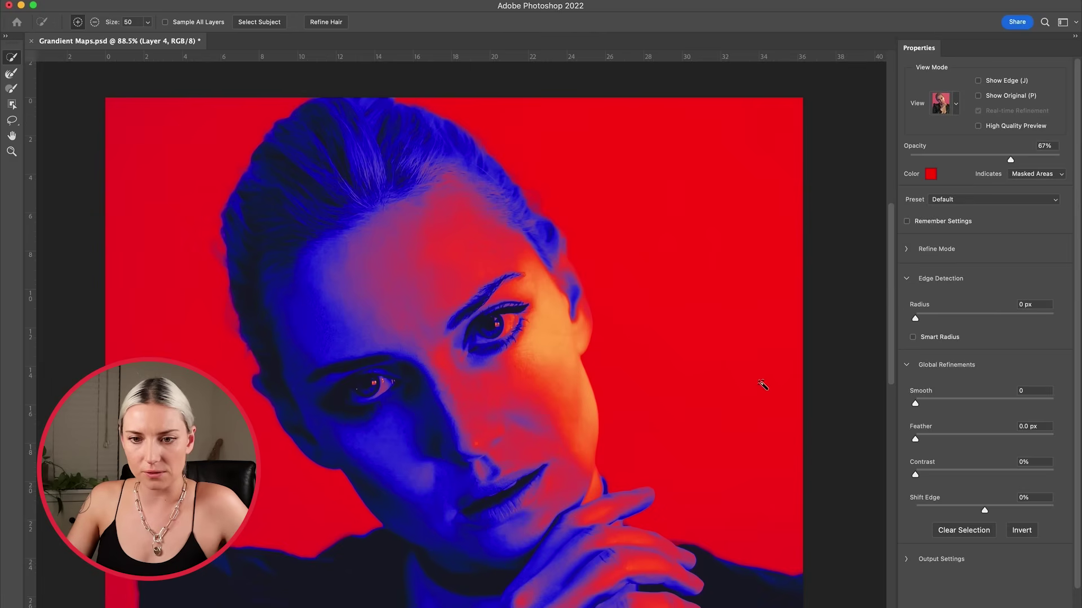
key(Escape)
scroll(646, 346, down, 3)
scroll(646, 346, down, 1)
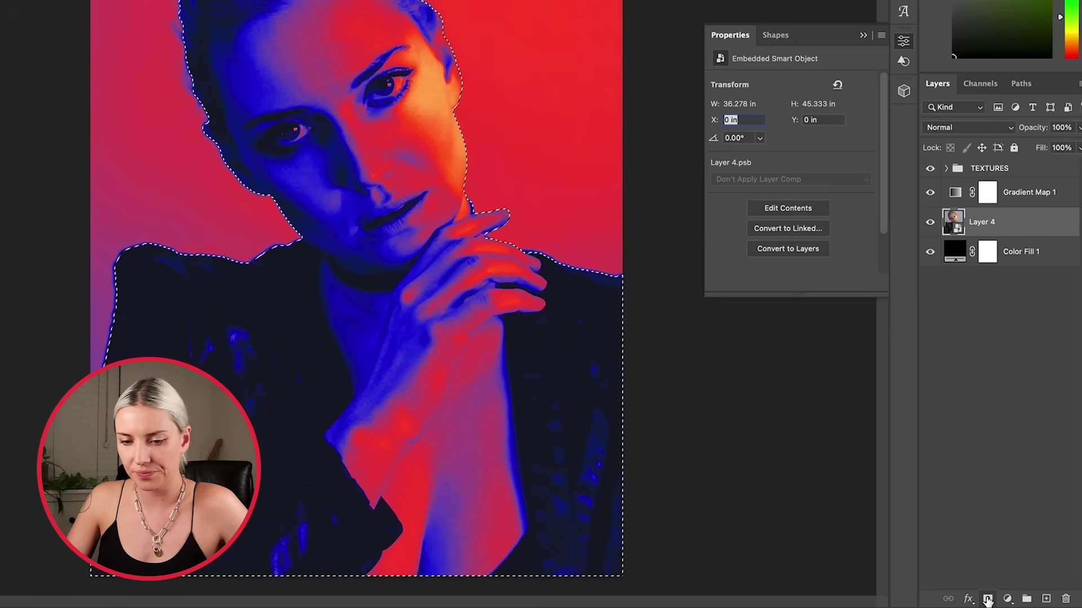
click(987, 601)
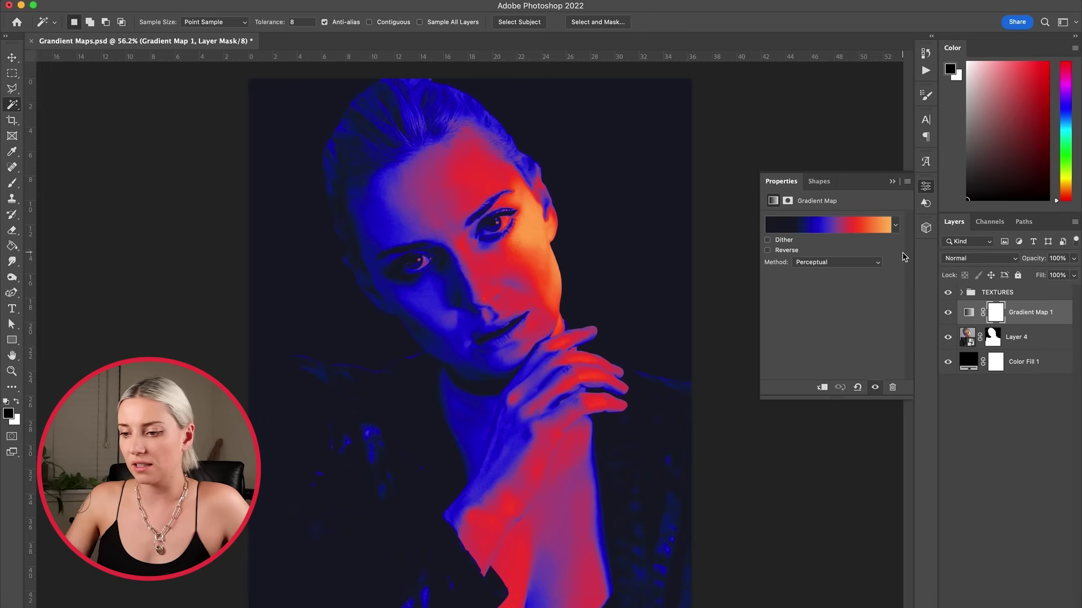
Try shifting the blue color stop of the gradient map slightly toward the red stop
click(841, 231)
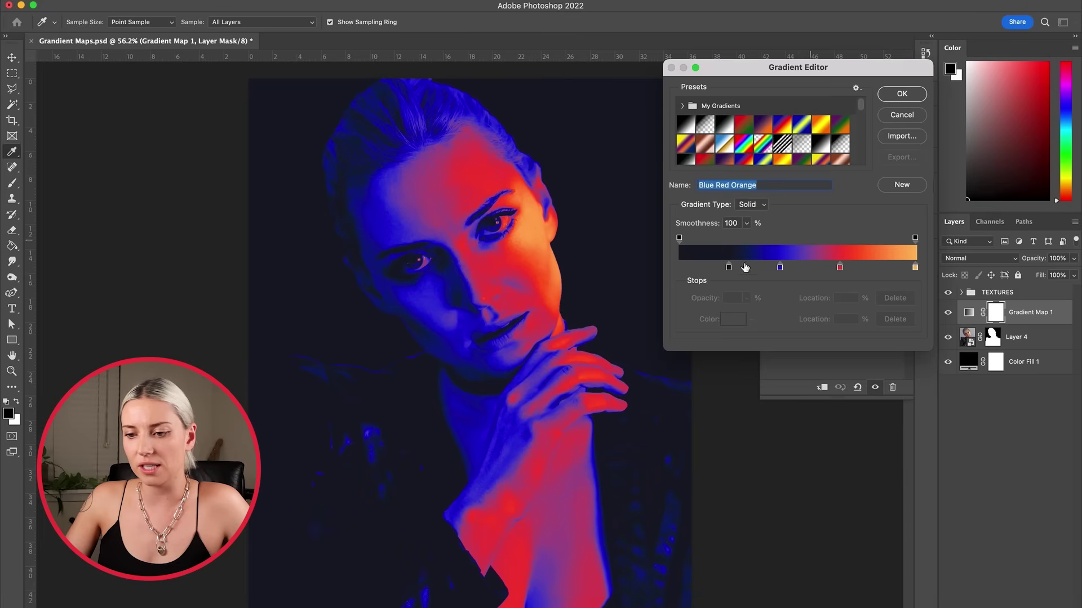
click(786, 267)
mouse_move(788, 268)
mouse_down()
mouse_move(778, 268)
mouse_move(788, 268)
mouse_up()
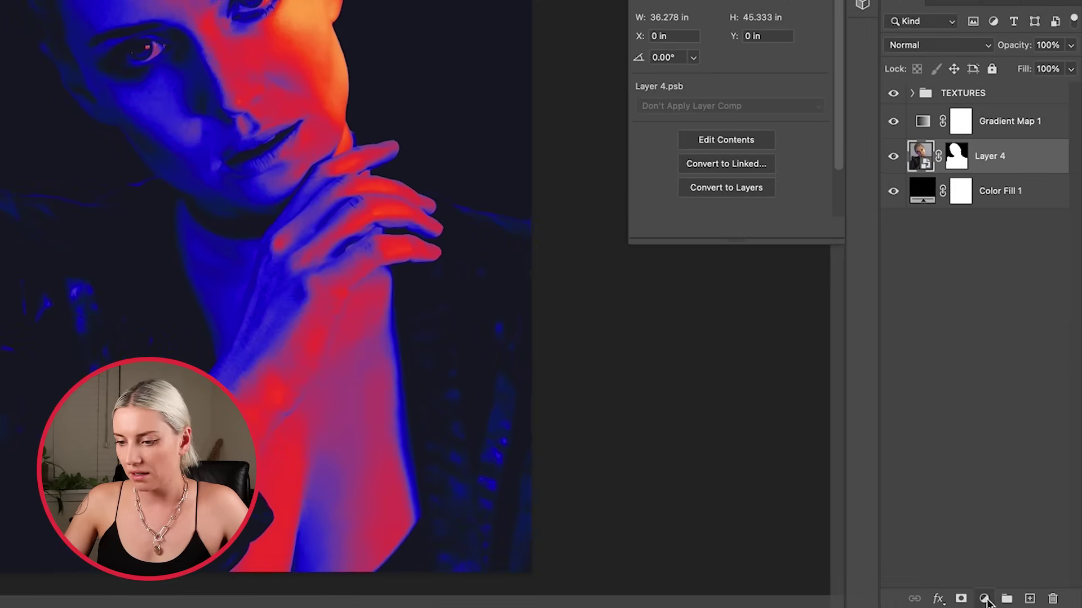
Add a Levels adjustment layer directly above Layer 4 and set its midtone input to 1.08
click(984, 599)
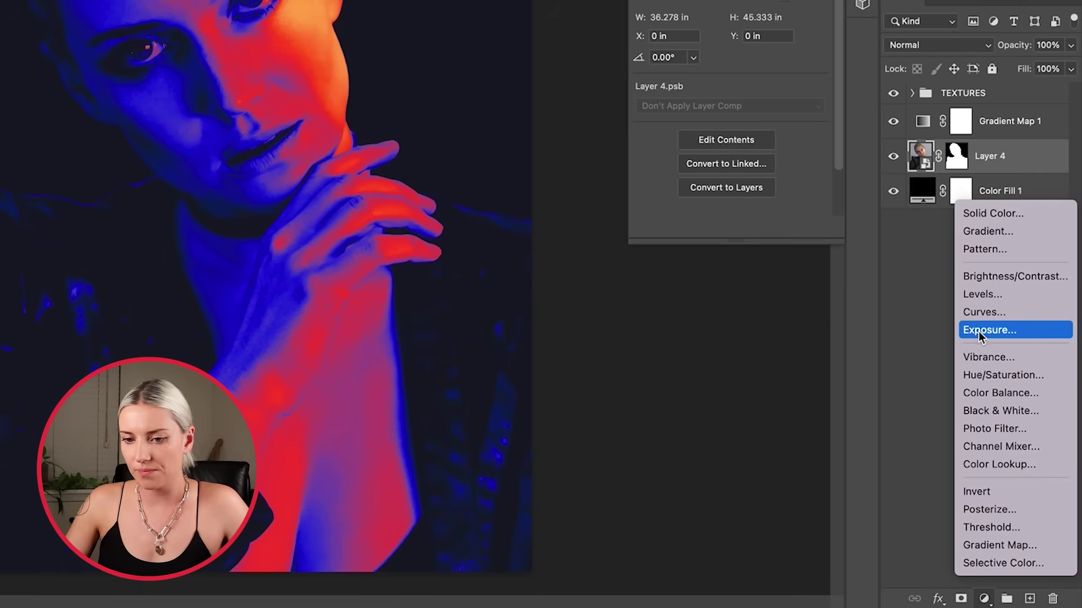
click(980, 295)
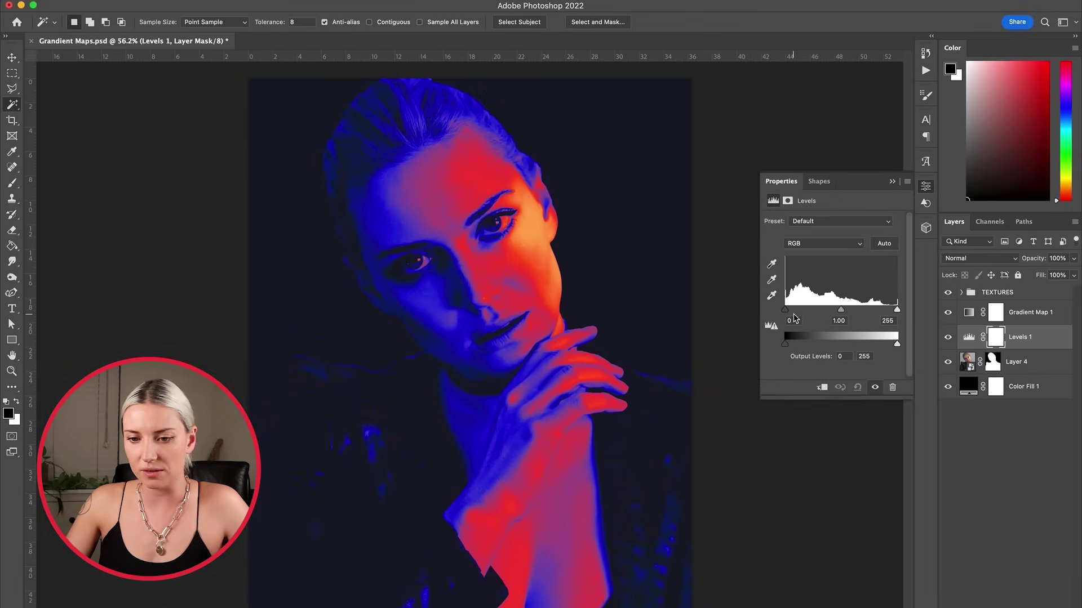
drag(785, 310, 758, 315)
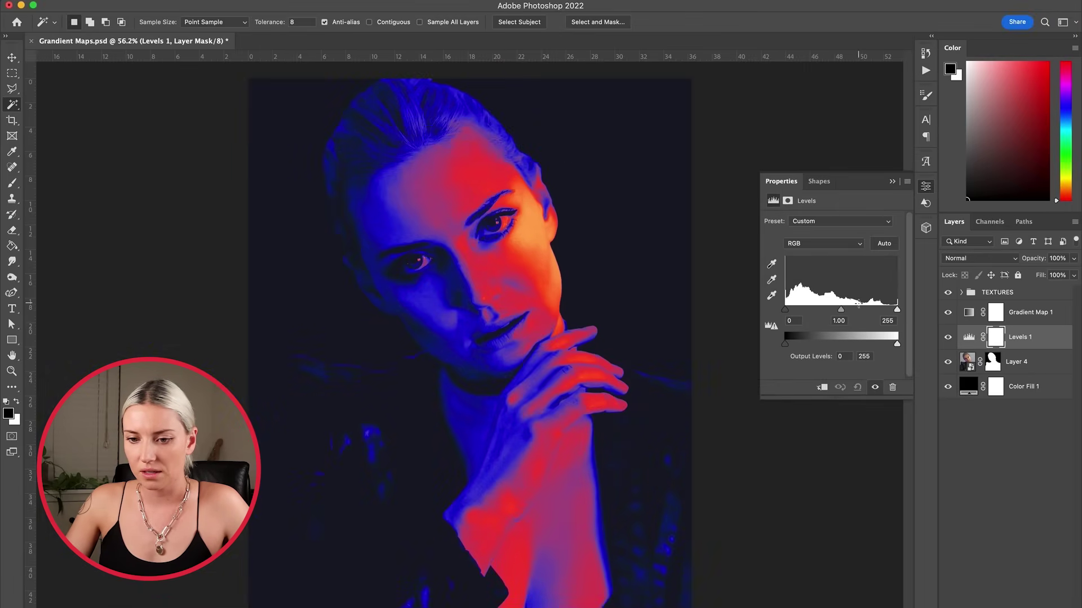
mouse_move(840, 310)
mouse_down()
mouse_move(826, 310)
mouse_move(838, 310)
mouse_up()
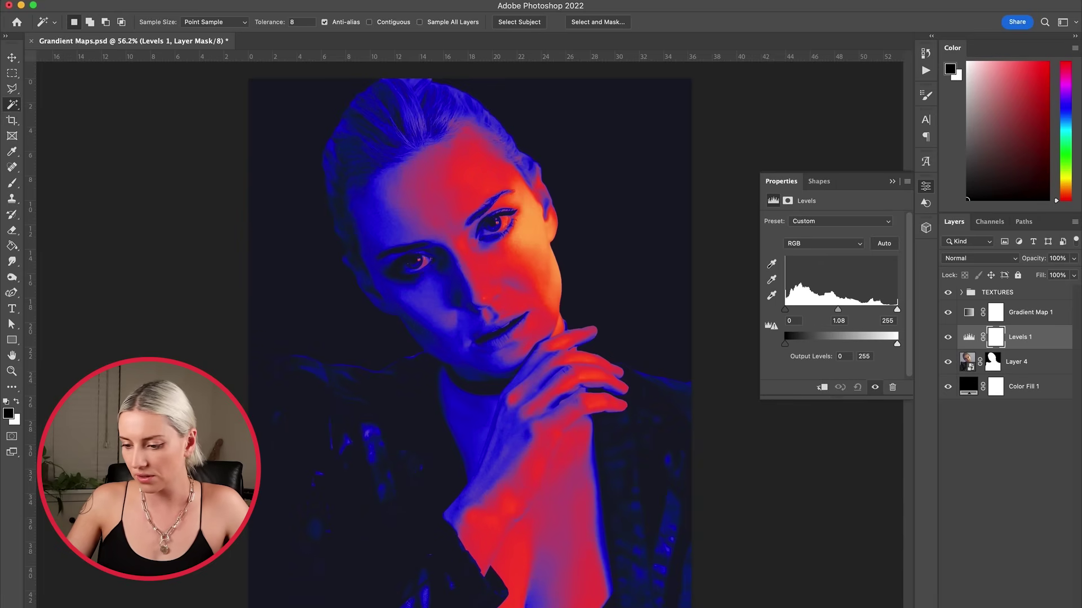
Add a Curves adjustment layer above Levels 1 and below the gradient map
click(984, 598)
click(984, 598)
click(984, 599)
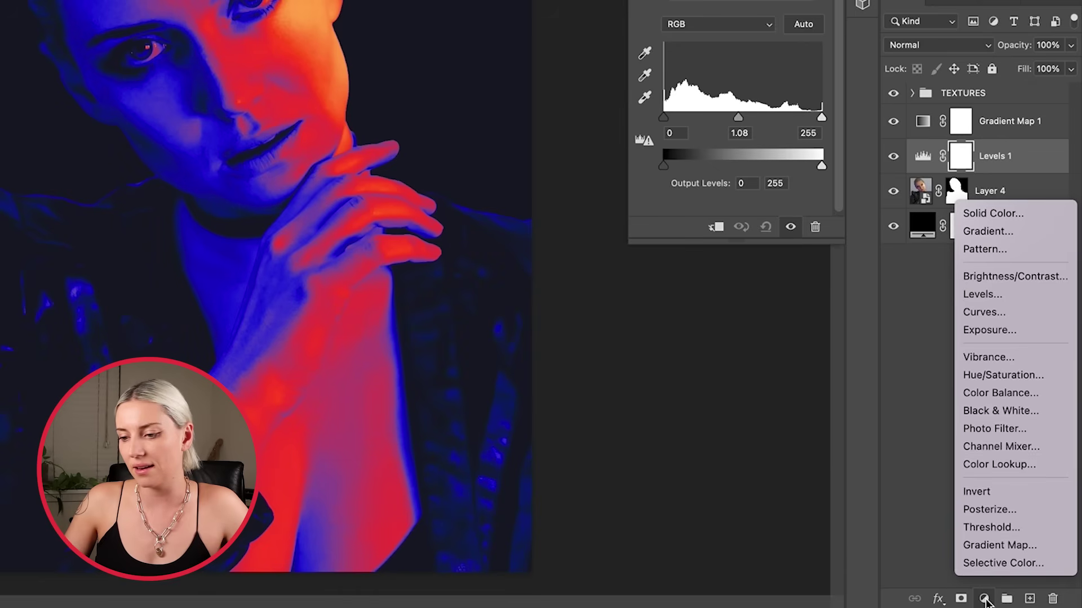
click(983, 312)
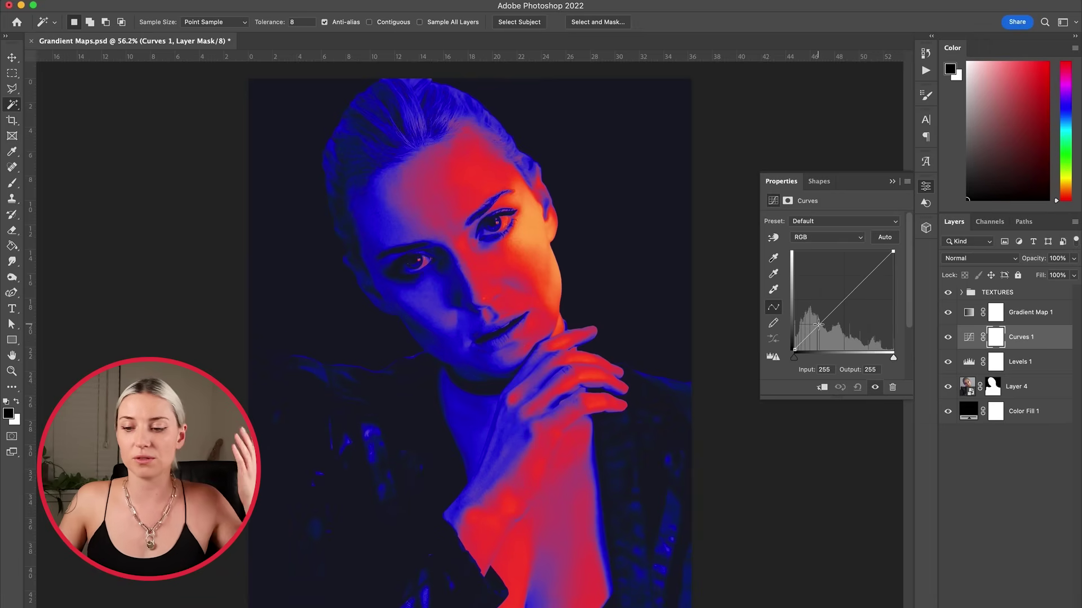
Reshape the Curves 1 RGB curve with anchors near inputs 130 and 59, strongly raised deep shadows and slightly lifted highlights
key(z)
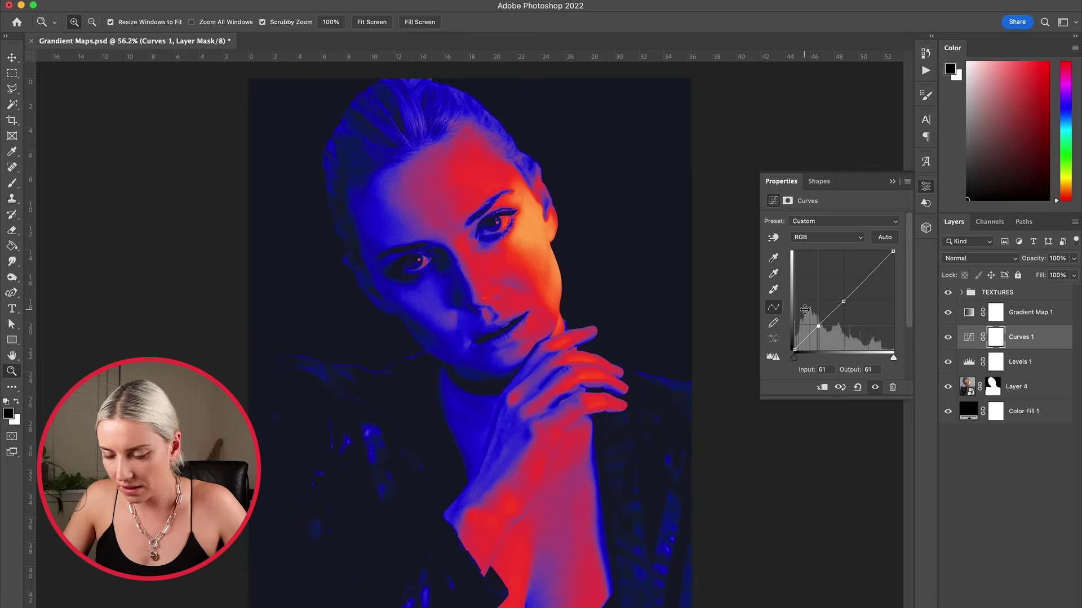
click(845, 299)
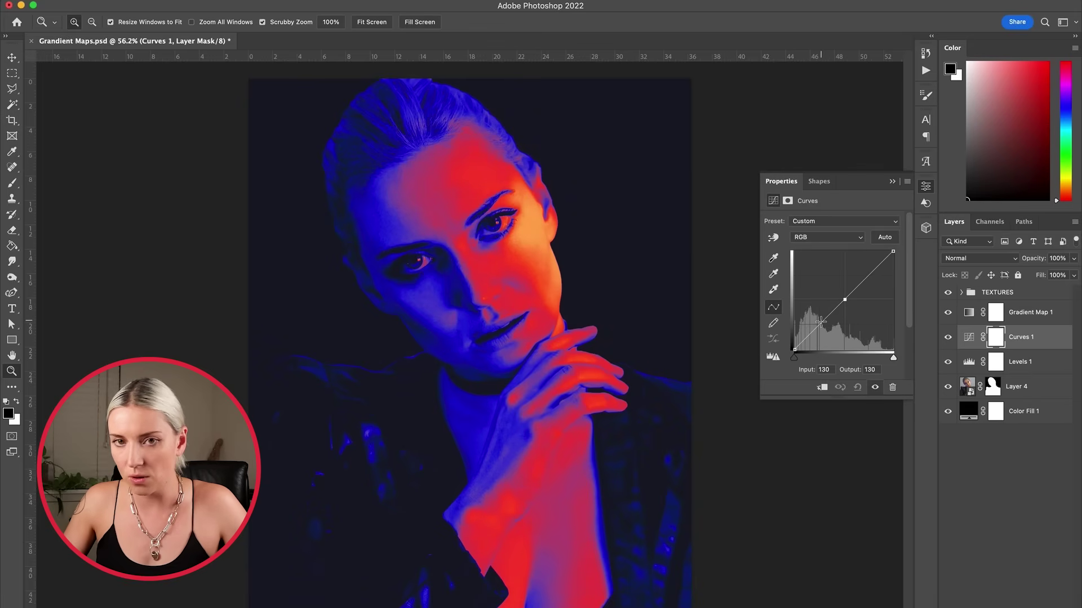
click(818, 325)
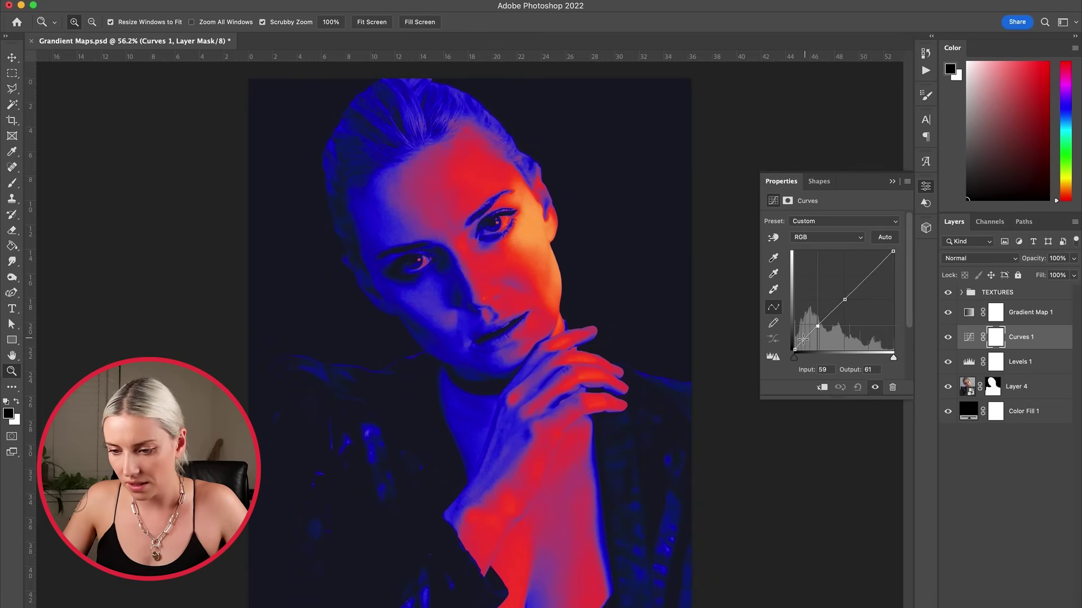
click(800, 325)
drag(800, 326, 800, 296)
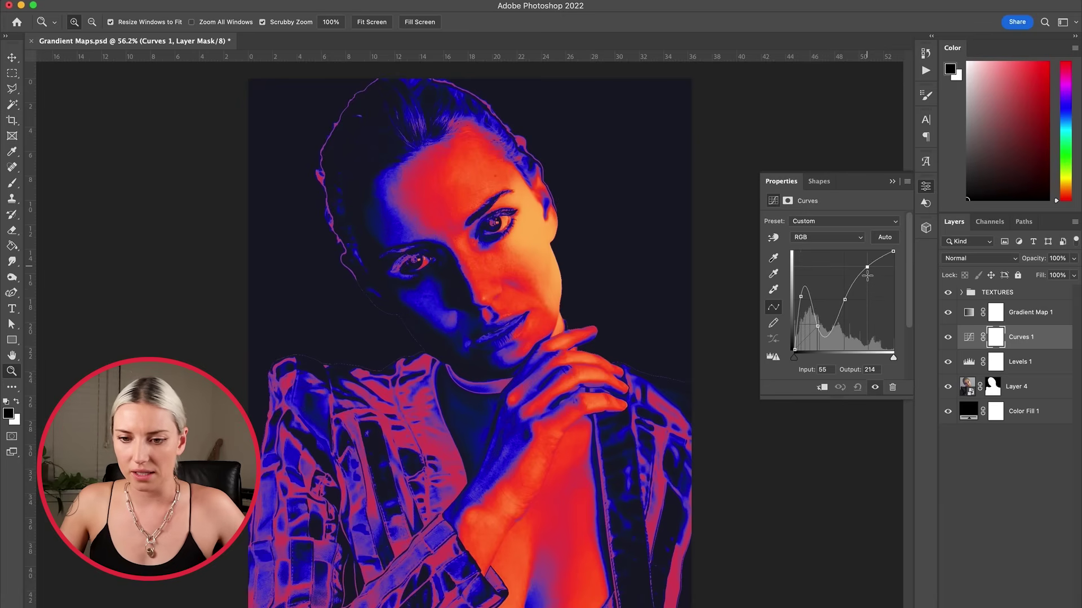
drag(867, 275, 846, 304)
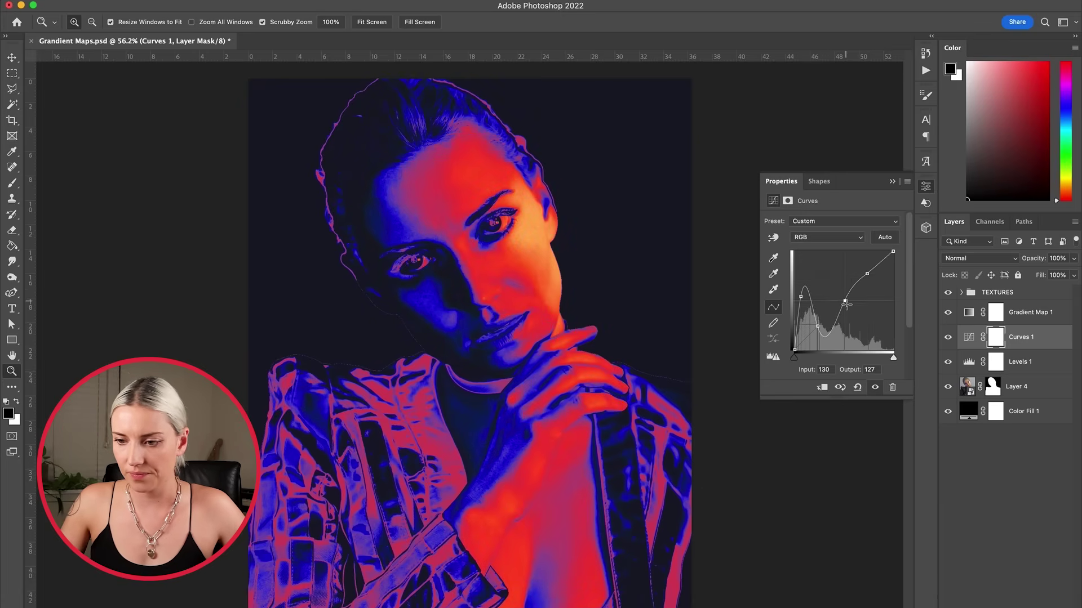
click(855, 294)
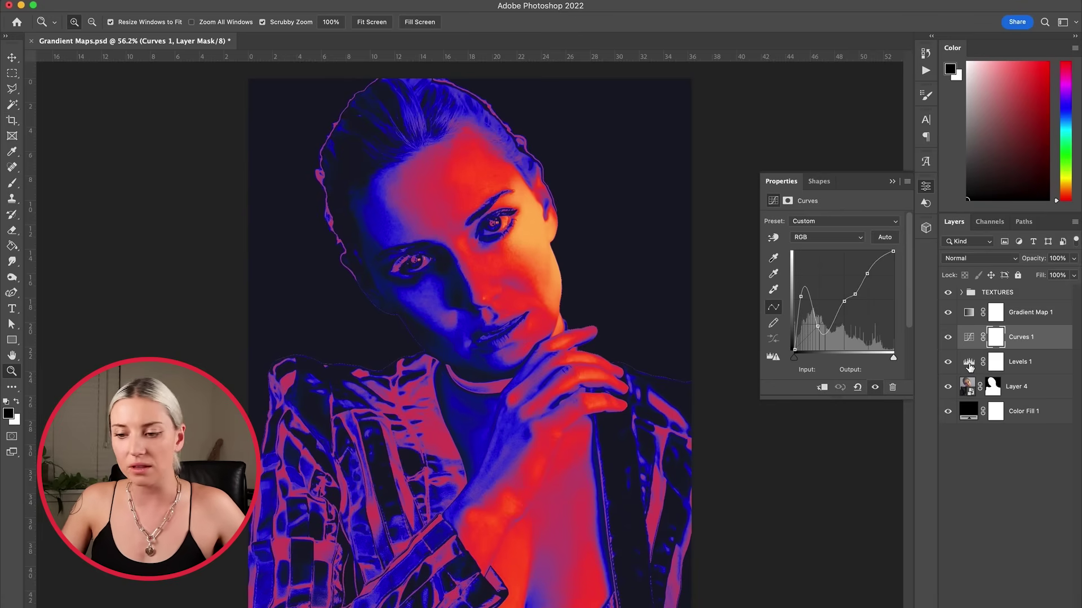
Fine-tune the midtone input of the Levels 1 adjustment and return to the Curves 1 settings
click(970, 366)
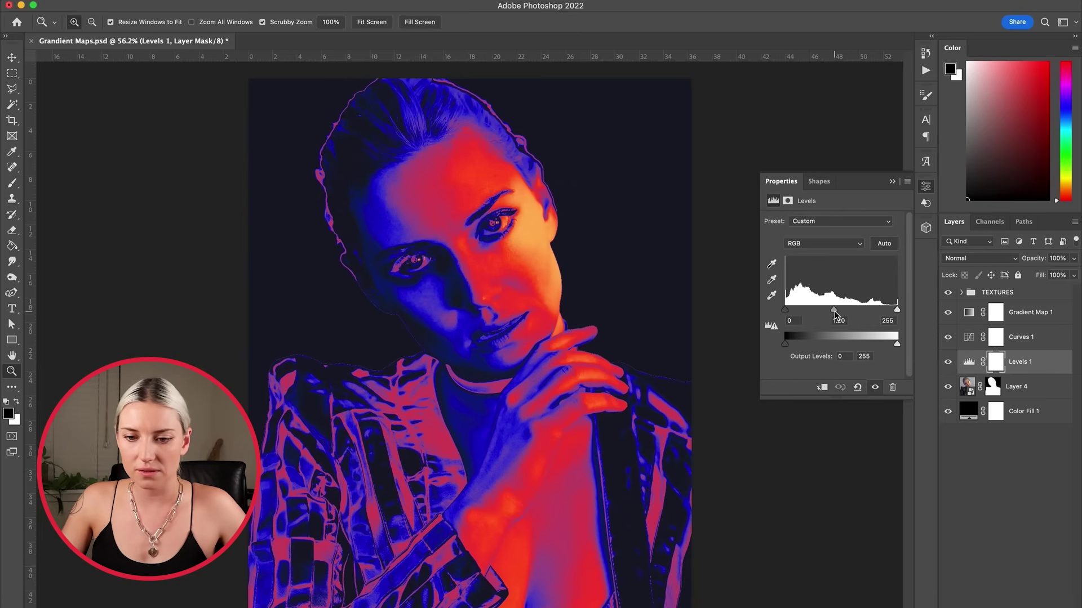
drag(835, 315, 834, 316)
click(968, 337)
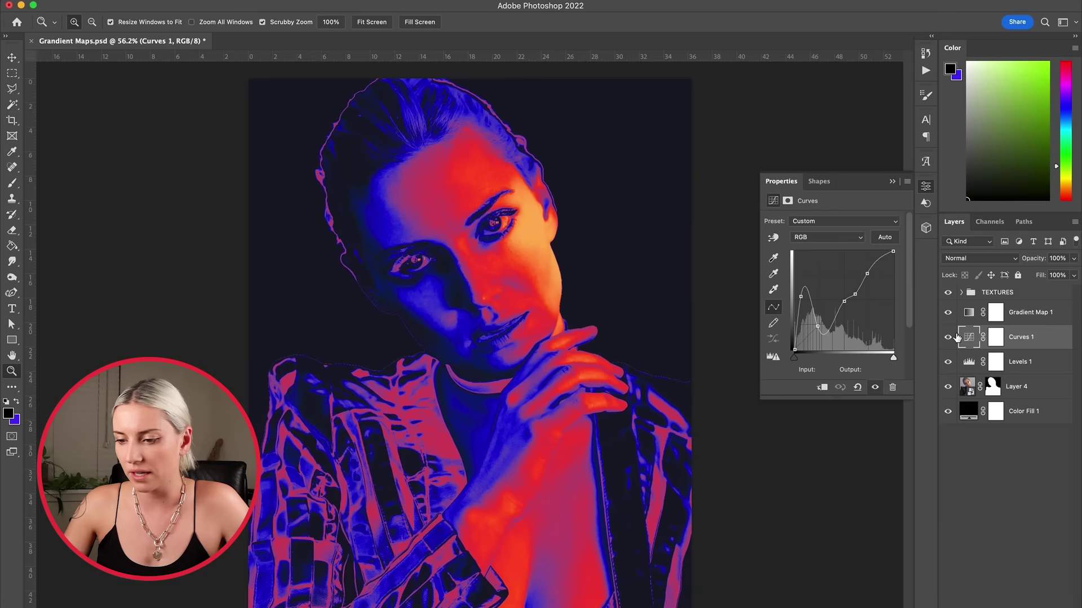
Select the Curves 1 layer mask and set up a black brush with 0% hardness and a size of 198 px
click(995, 338)
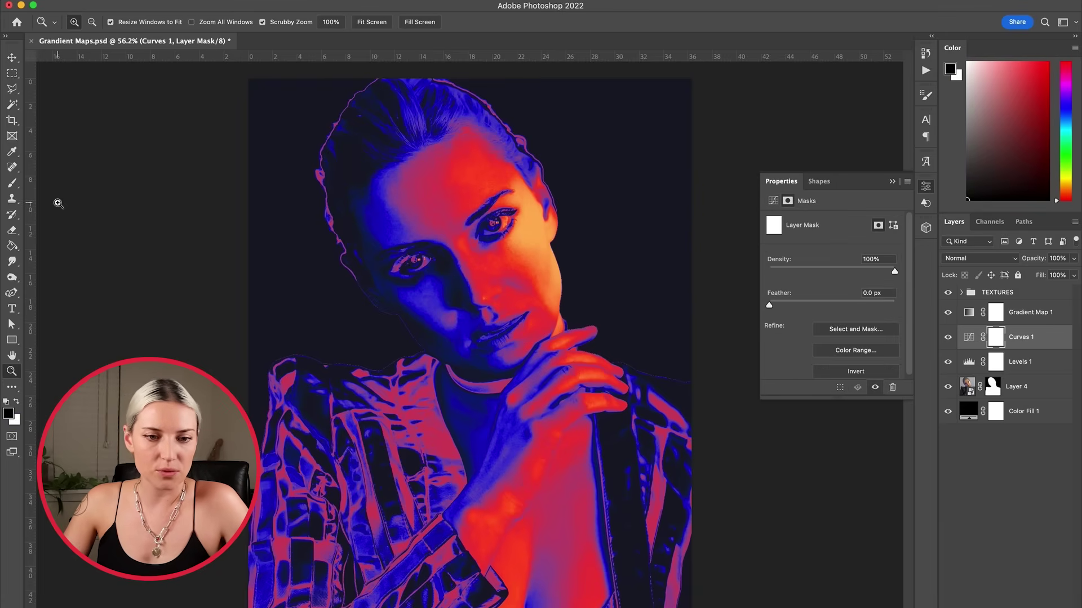
key(b)
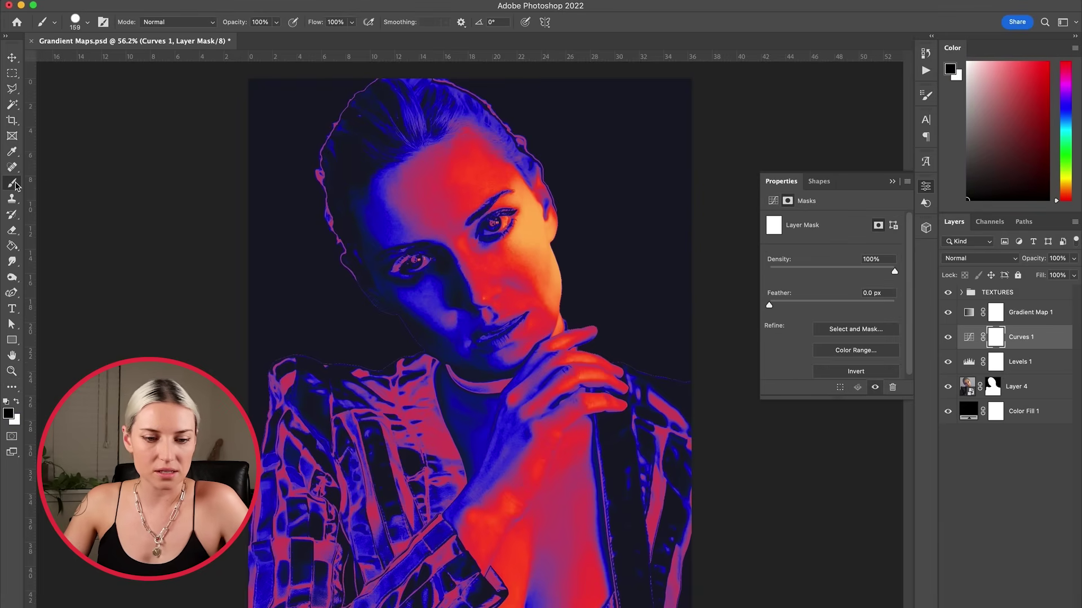
click(8, 414)
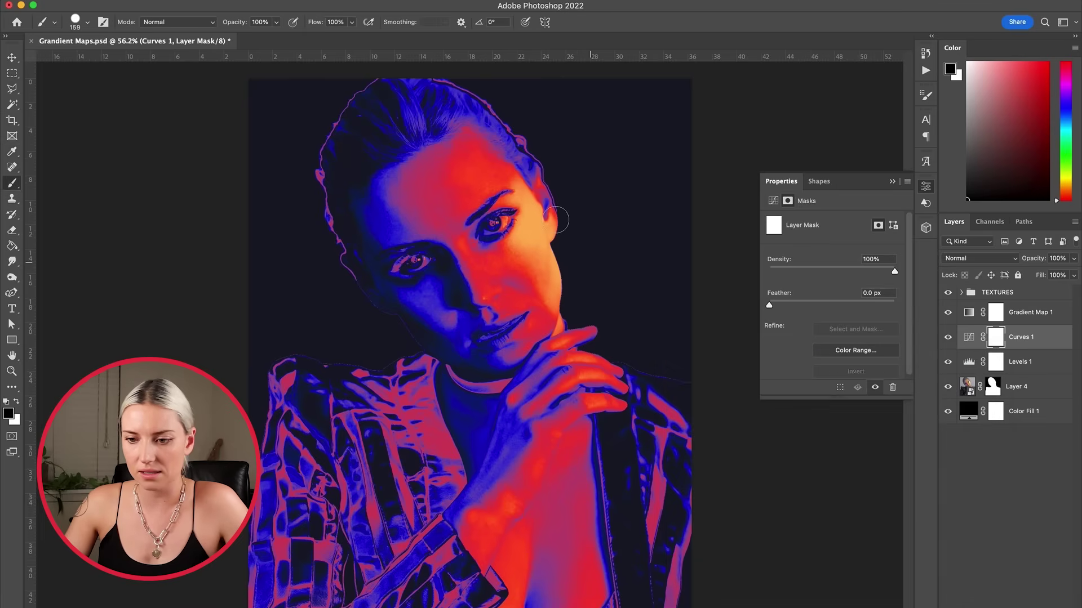
key(Return)
right_click(559, 221)
drag(659, 275, 545, 265)
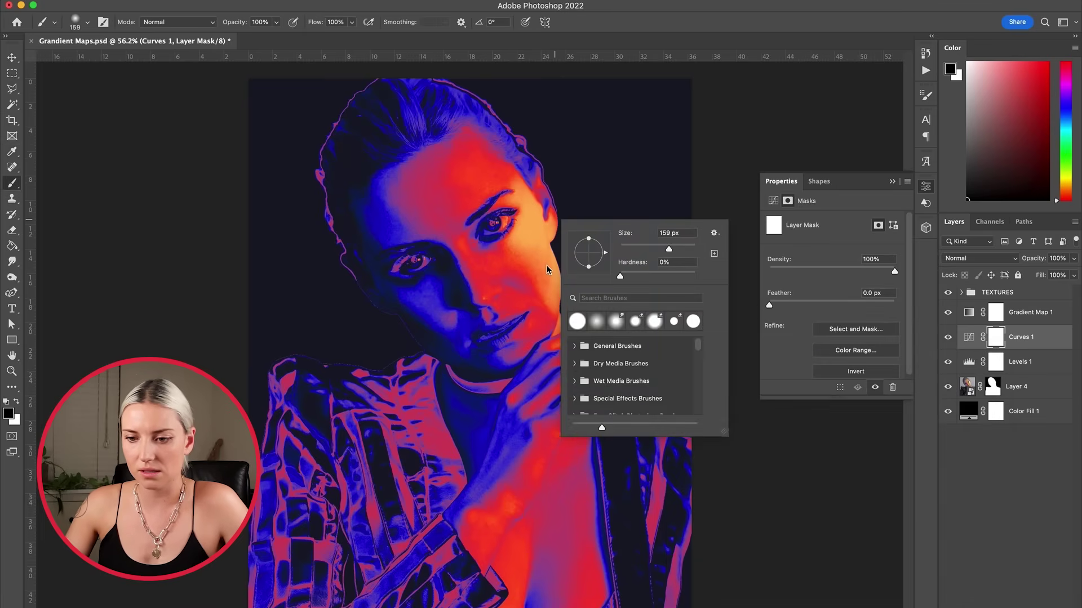
click(677, 248)
key(Return)
Paint black on the Curves 1 mask around the head to remove the bright outline, and reselect the Curves 1 adjustment
mouse_move(568, 180)
mouse_down()
mouse_move(558, 197)
mouse_move(515, 126)
mouse_move(453, 79)
mouse_move(346, 92)
mouse_move(299, 190)
mouse_move(347, 299)
mouse_move(378, 330)
mouse_up()
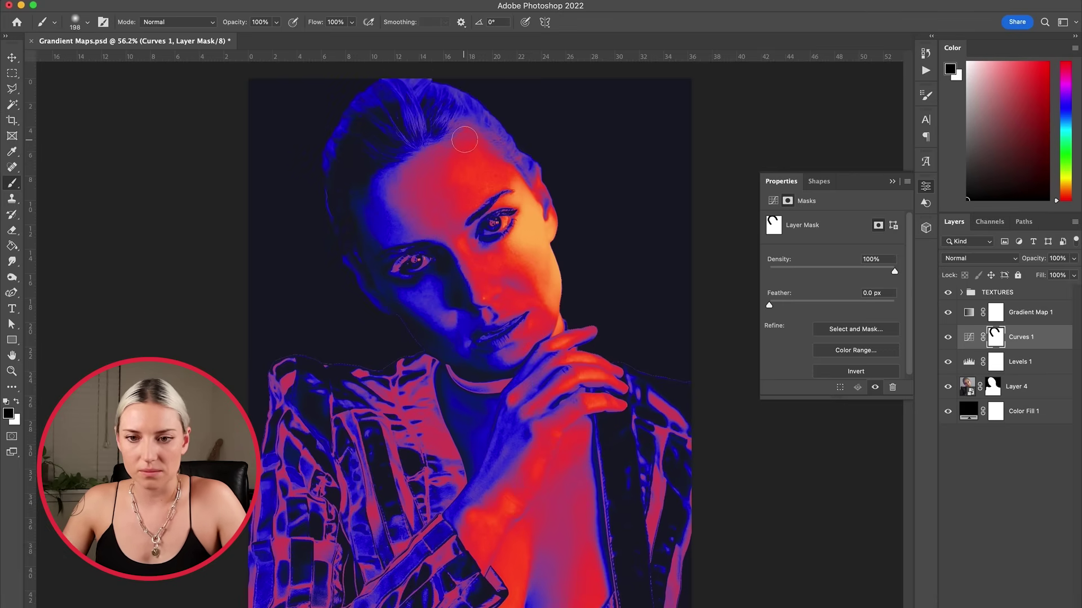
key(x)
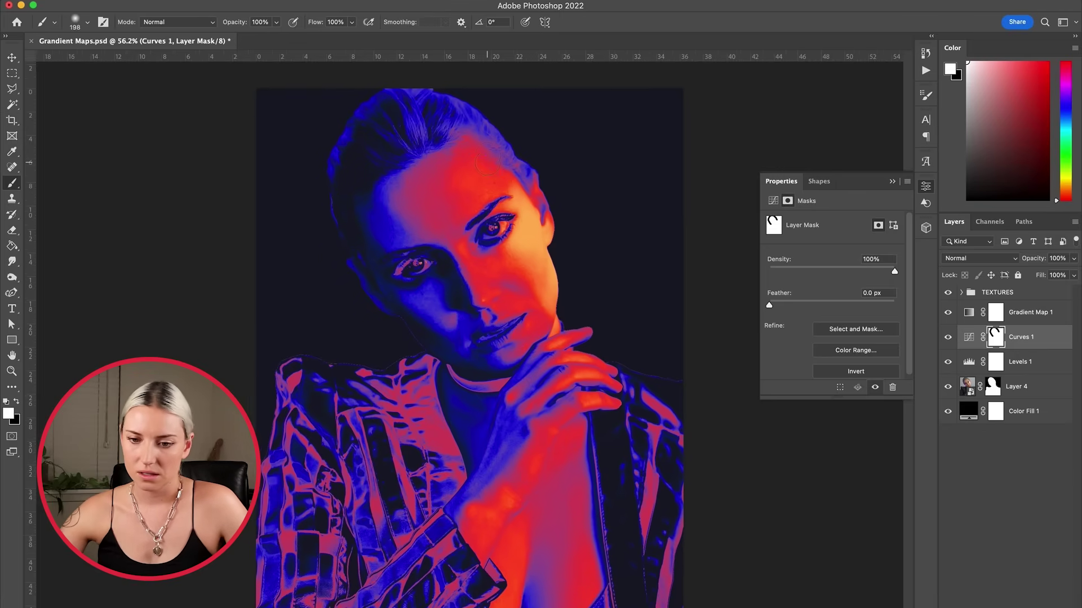
scroll(486, 163, down, 1)
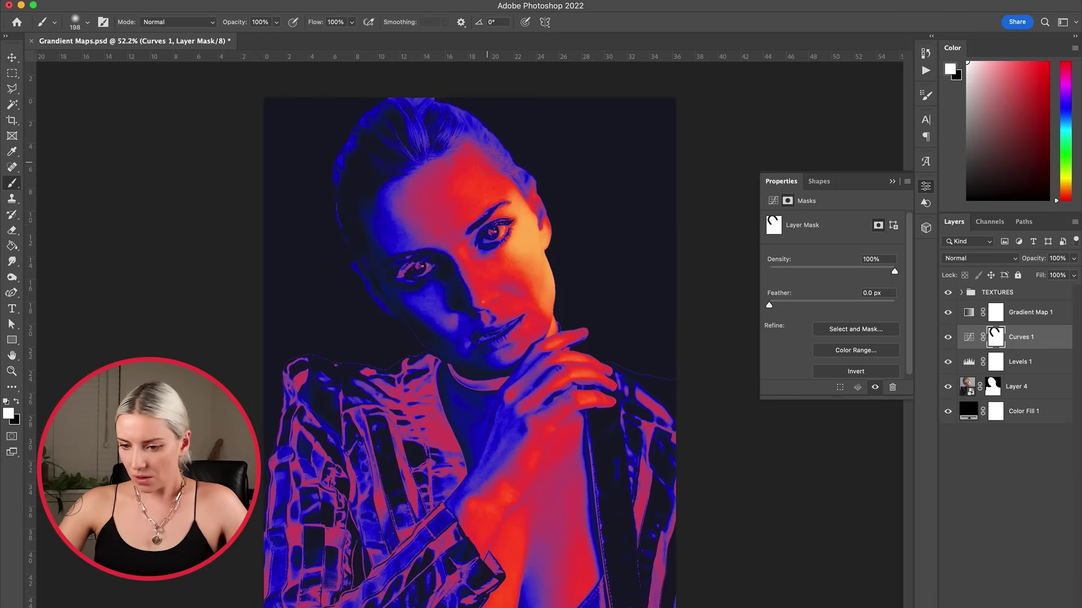
click(969, 336)
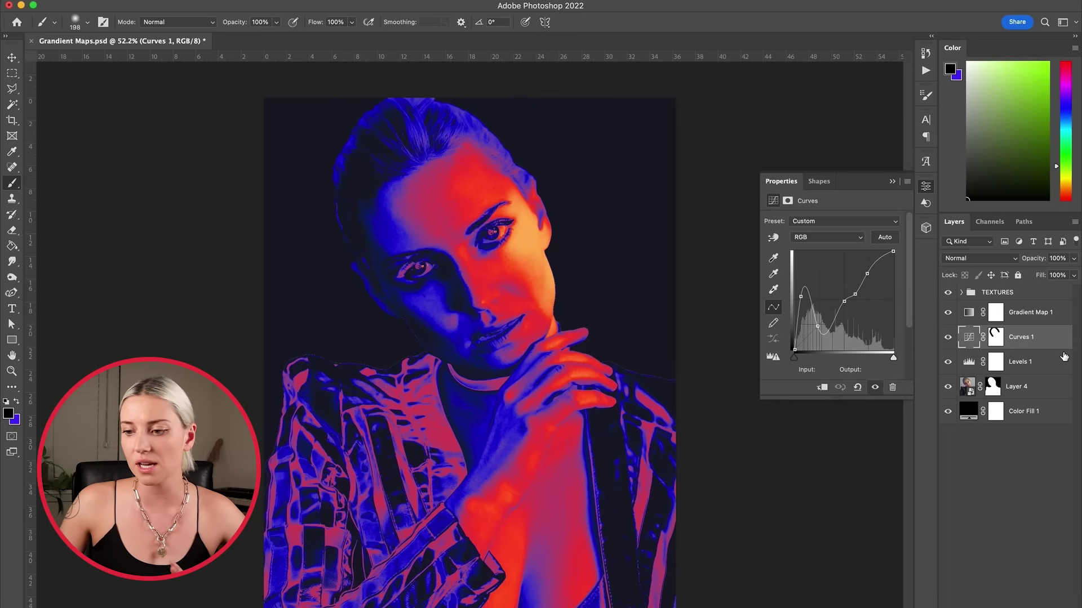
Expand the TEXTURES group and make the Paper-Texture-1 layer visible
click(963, 293)
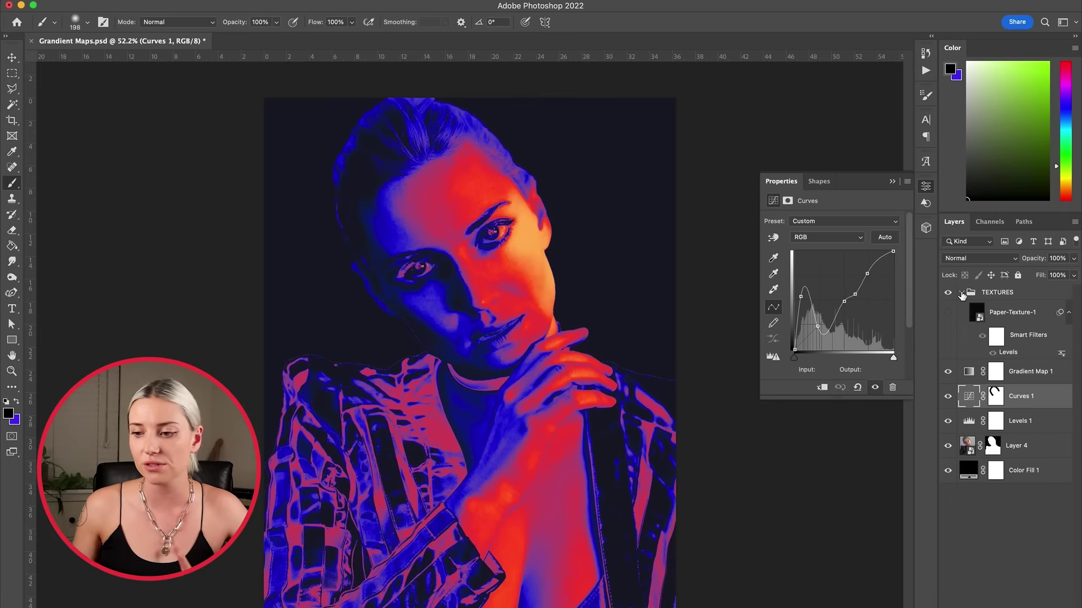
click(959, 312)
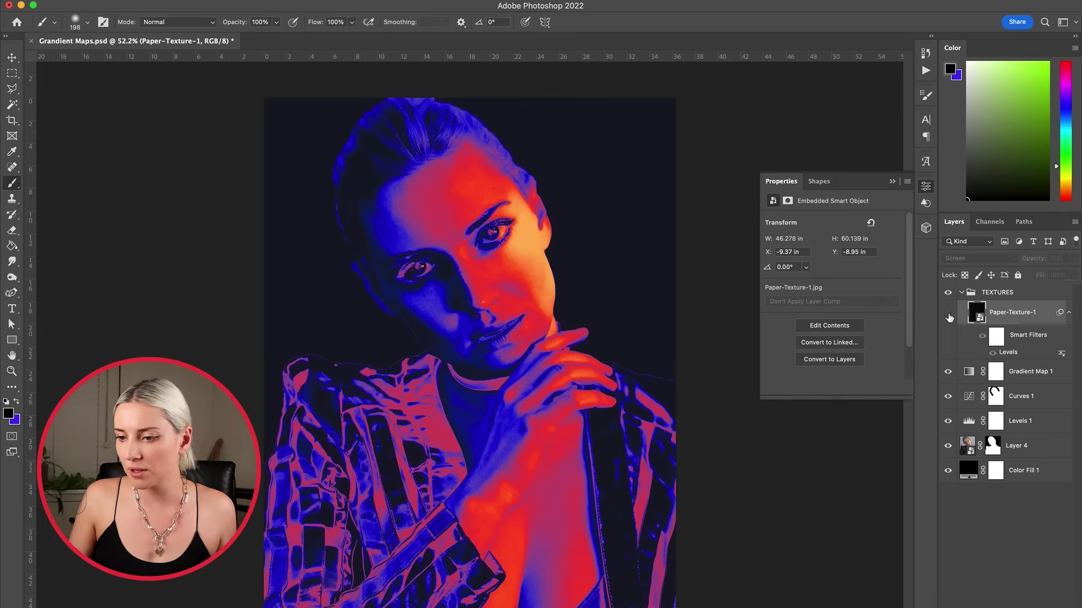
click(948, 315)
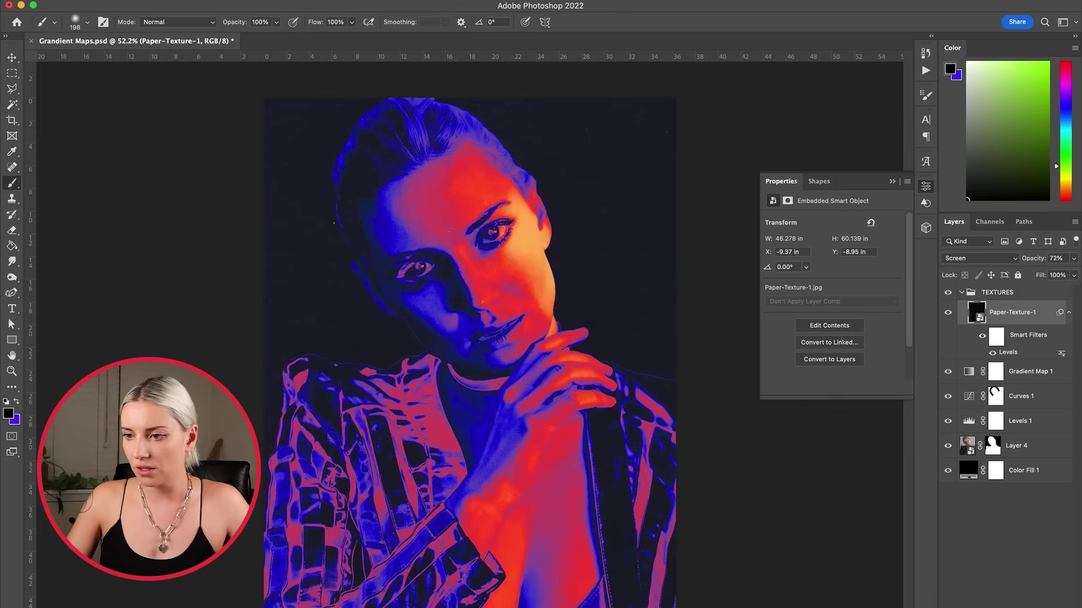
Add a new layer above Paper-Texture-1 and fill it with neutral gray #7e7e7e
key(super+shift+alt+n)
click(968, 131)
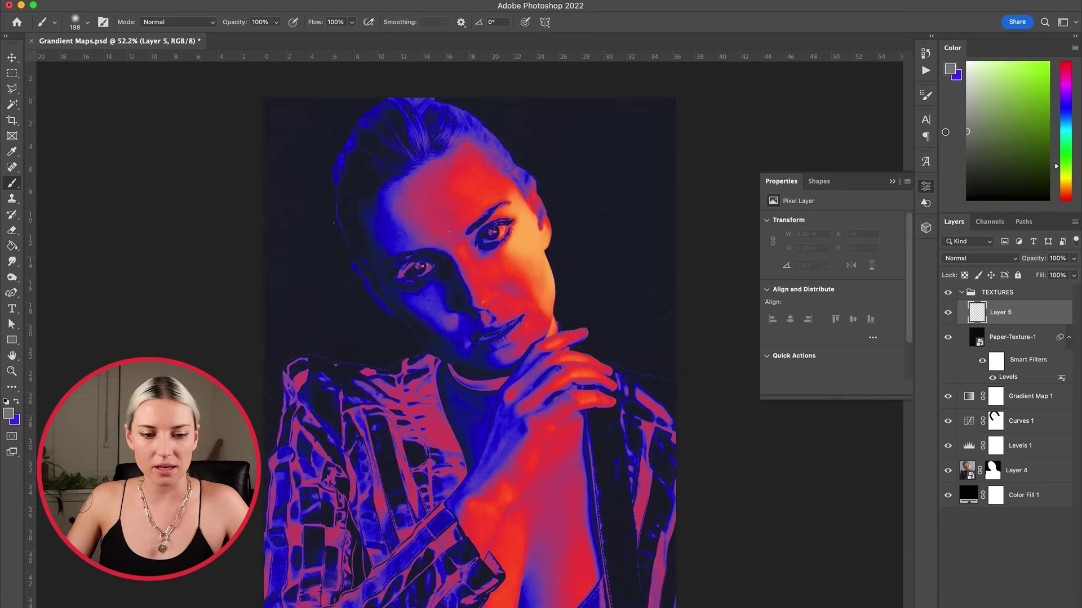
click(9, 414)
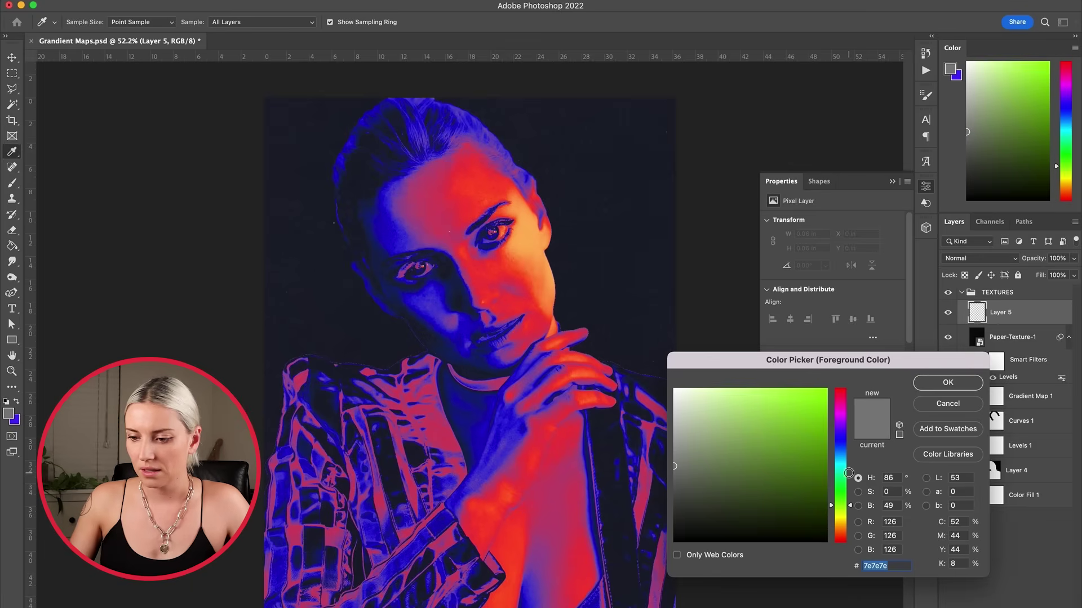
key(Return)
key(g)
click(392, 254)
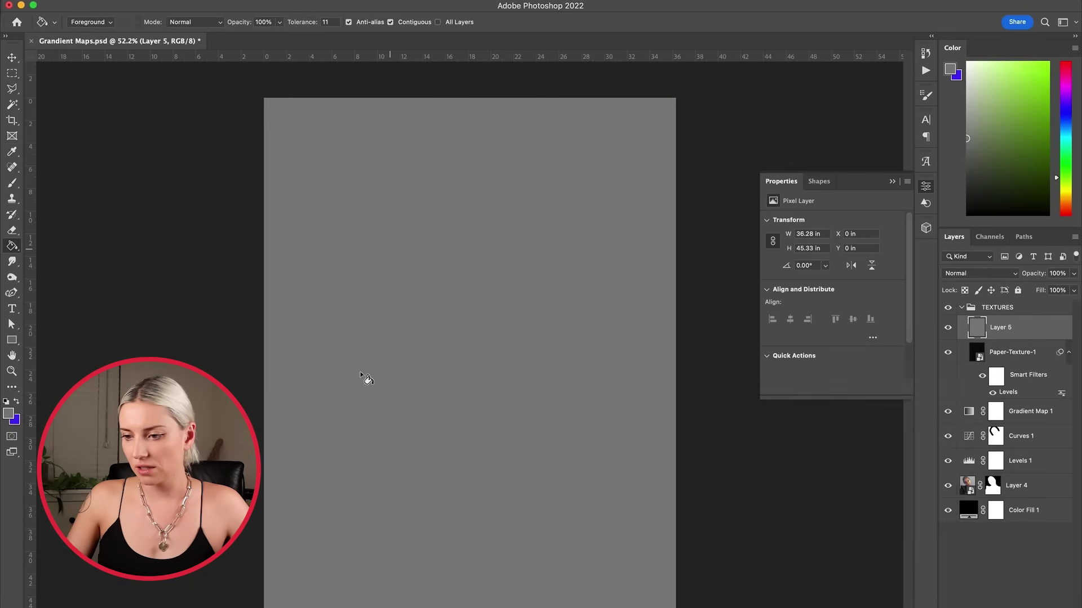
Set the gray layer's blend mode to Overlay and convert it to a Smart Object
click(968, 276)
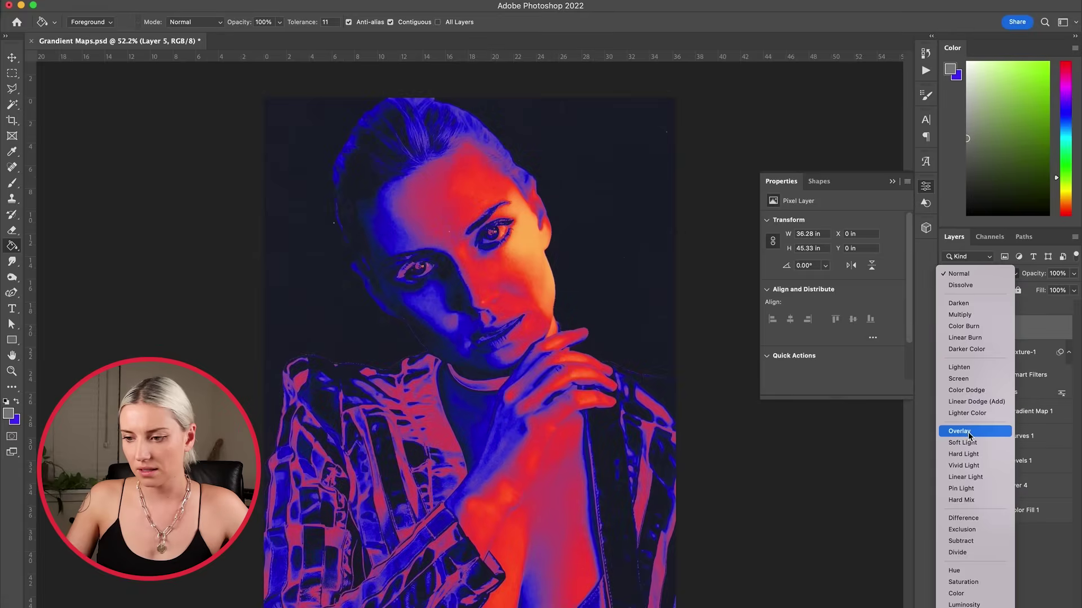
click(969, 434)
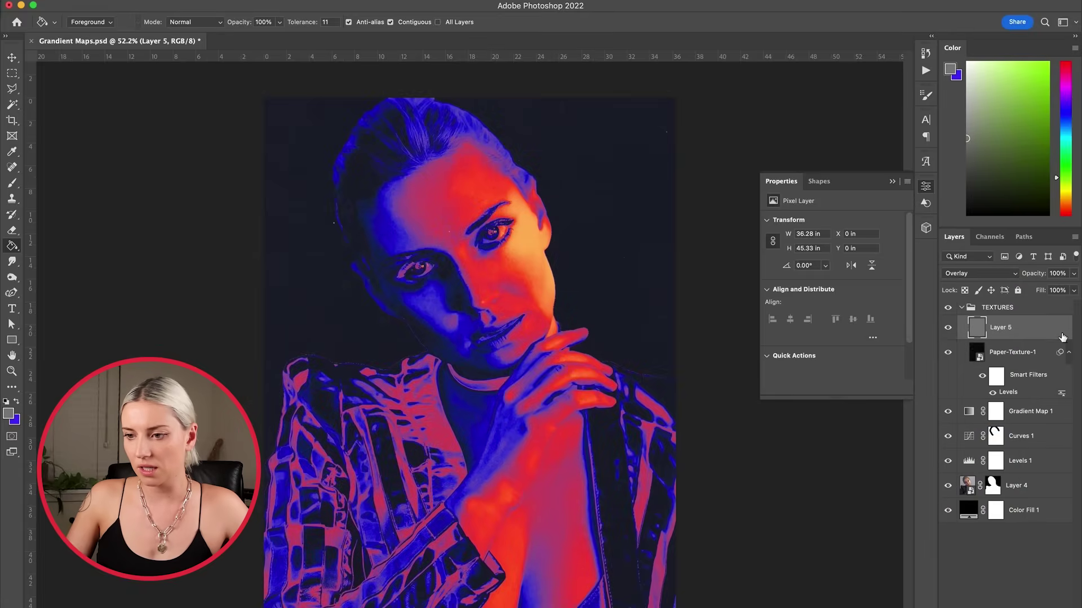
right_click(1038, 333)
click(946, 242)
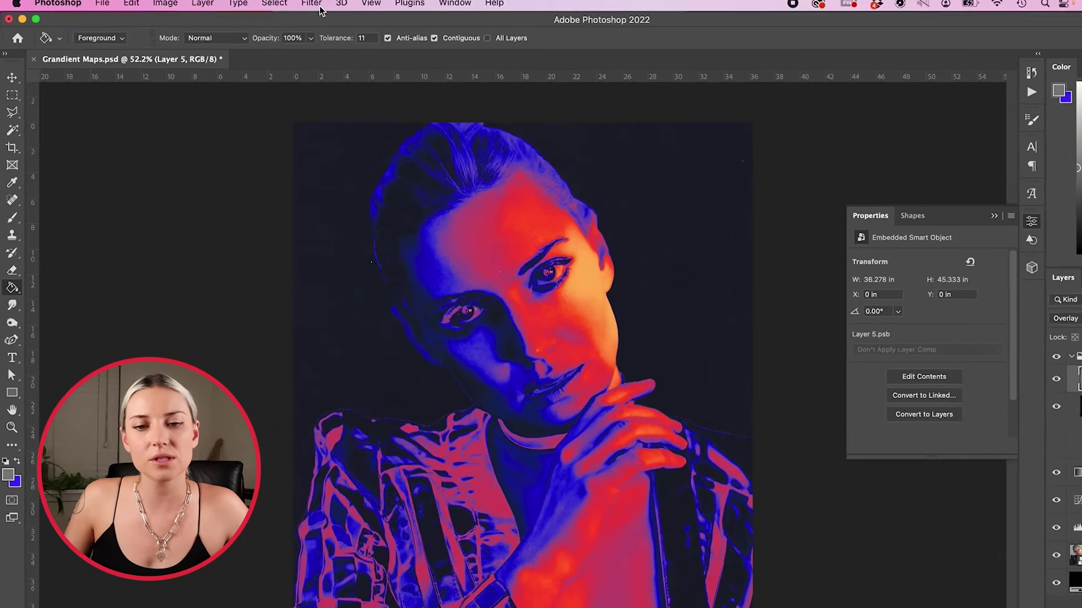
Apply a 20% uniform, monochromatic Add Noise filter to the gray Overlay layer, checking the grain up close on the face
click(326, 8)
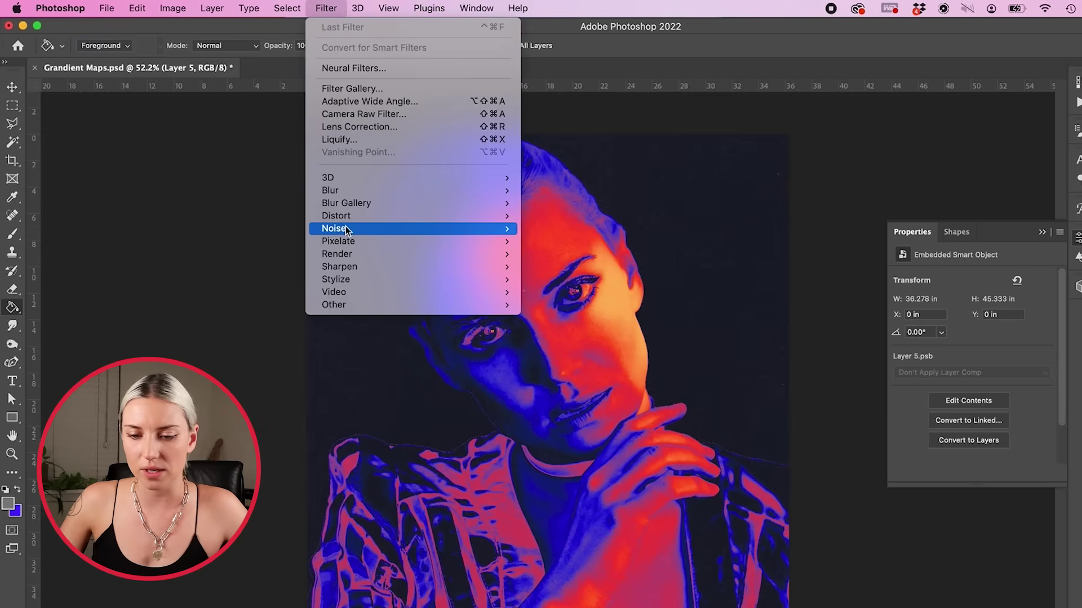
mouse_move(374, 230)
click(584, 231)
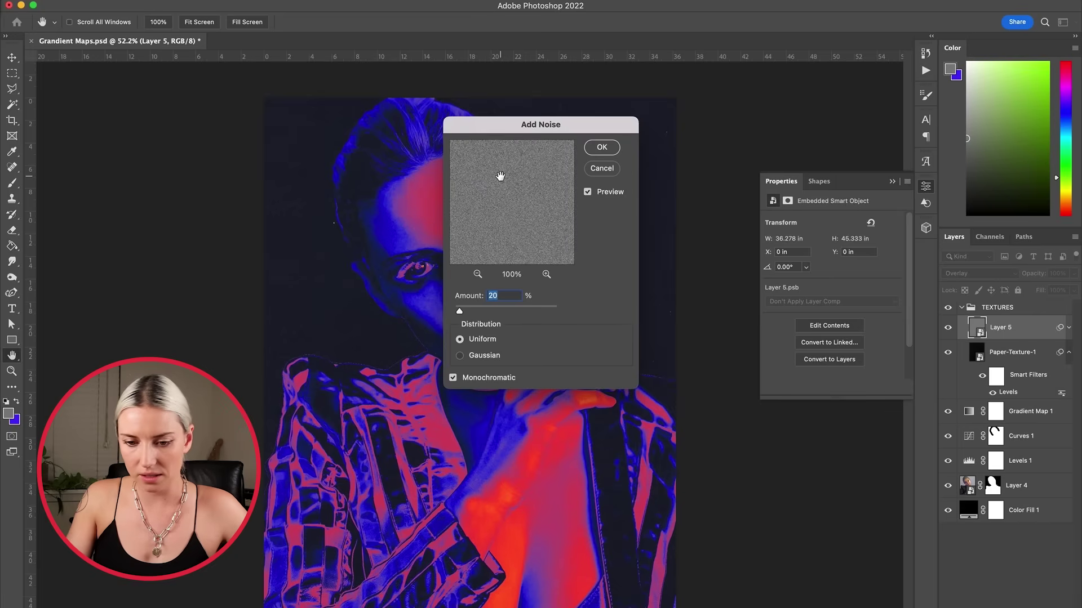
key(super+plus)
key(super+plus)
key(super+plus)
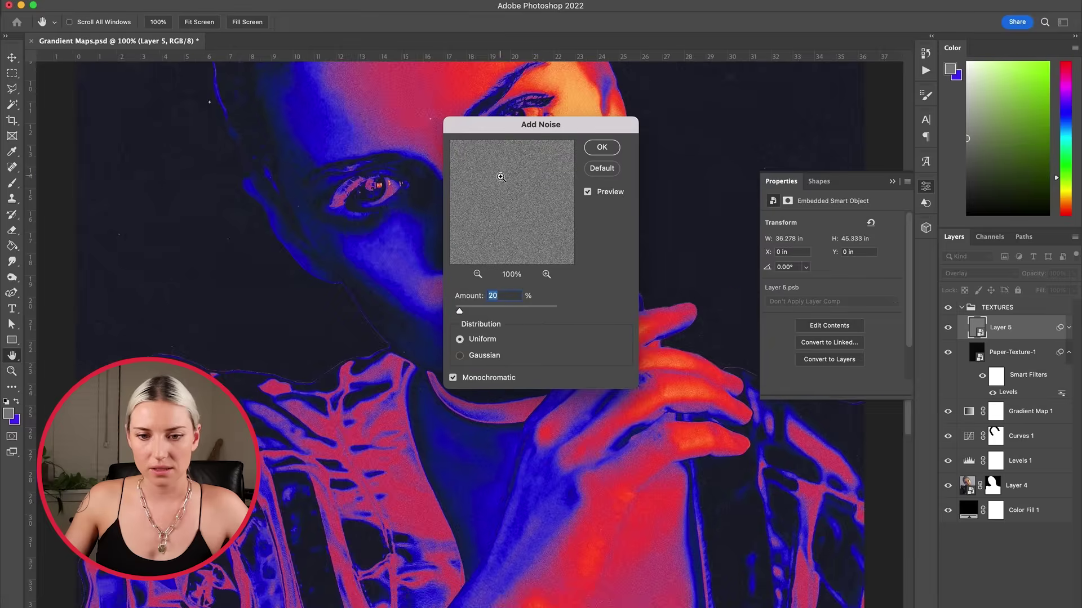
scroll(397, 223, up, 4)
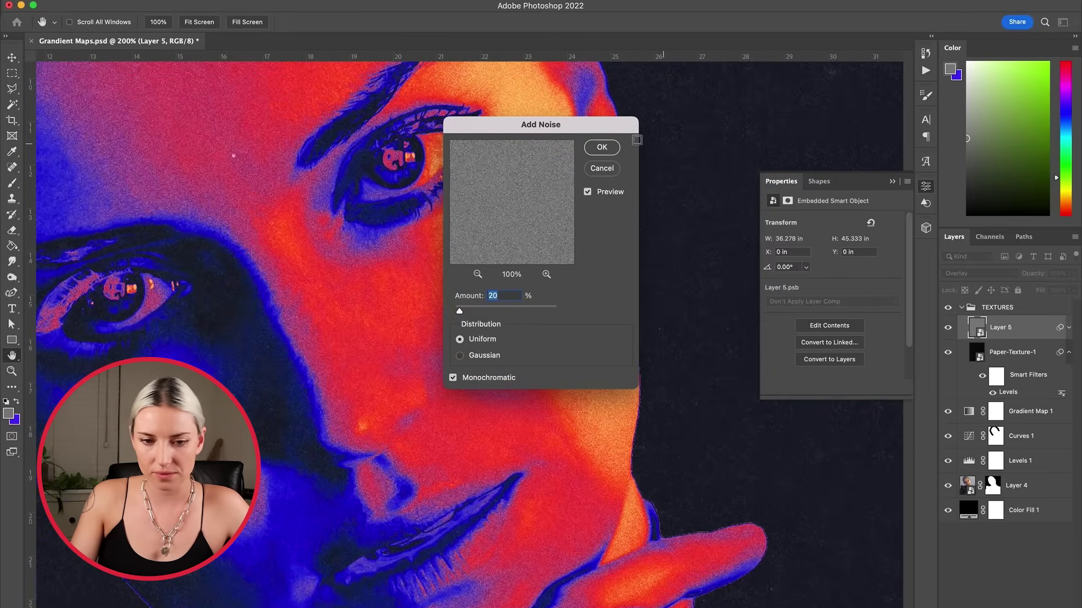
click(600, 144)
key(super+minus)
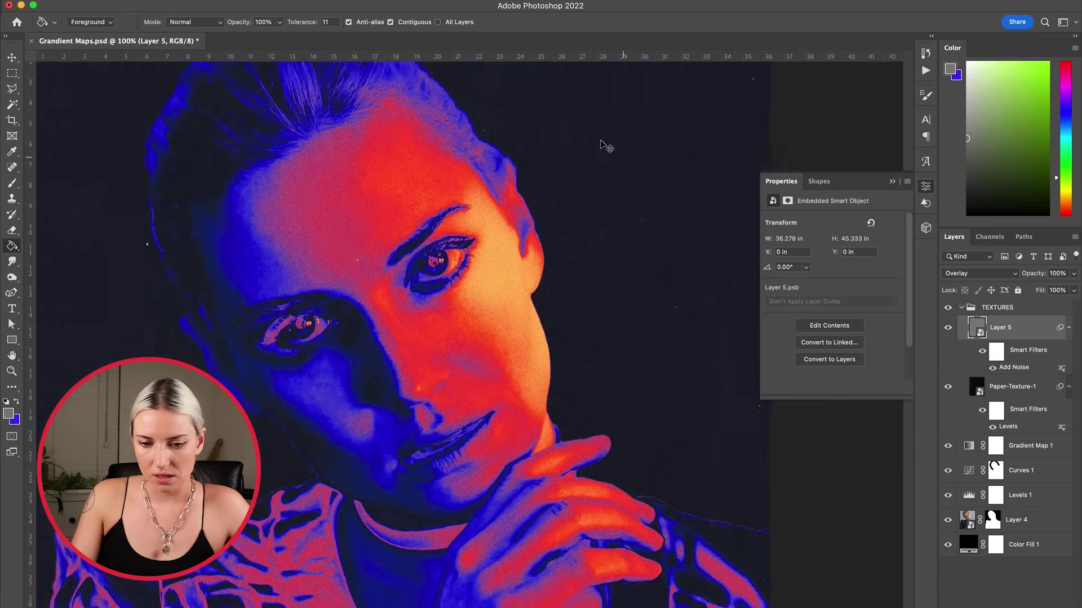
key(super+minus)
key(super+minus)
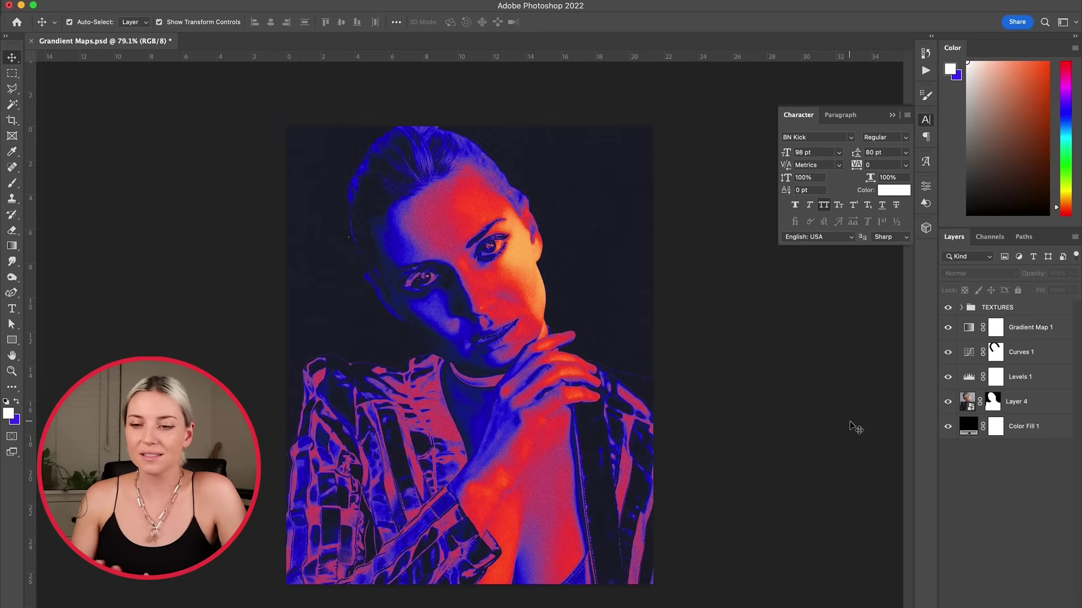
Hide Layer 4, Levels 1 and Curves 1, and add a new layer between Curves 1 and the gradient map
click(948, 401)
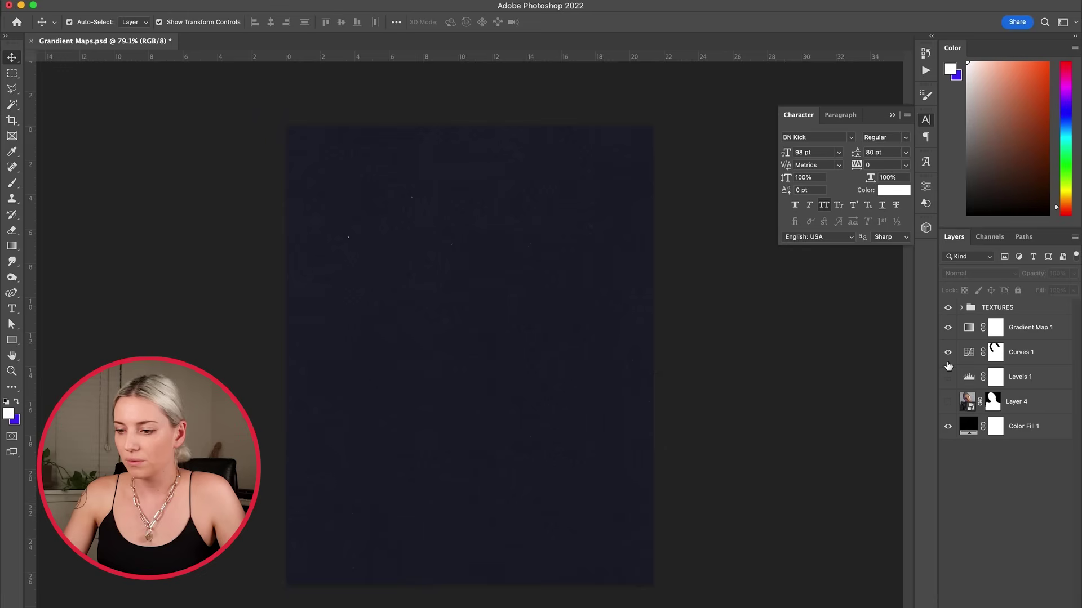
click(1046, 355)
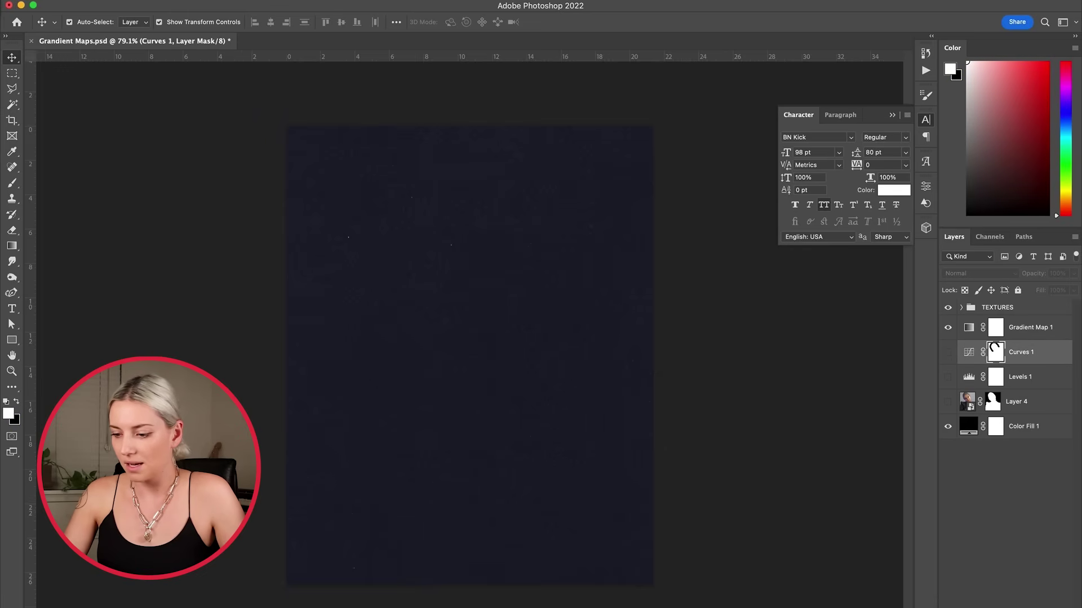
key(super+shift+alt+n)
Add the text "GRADIENT MAPS" in a wide text box across the middle of the canvas
key(t)
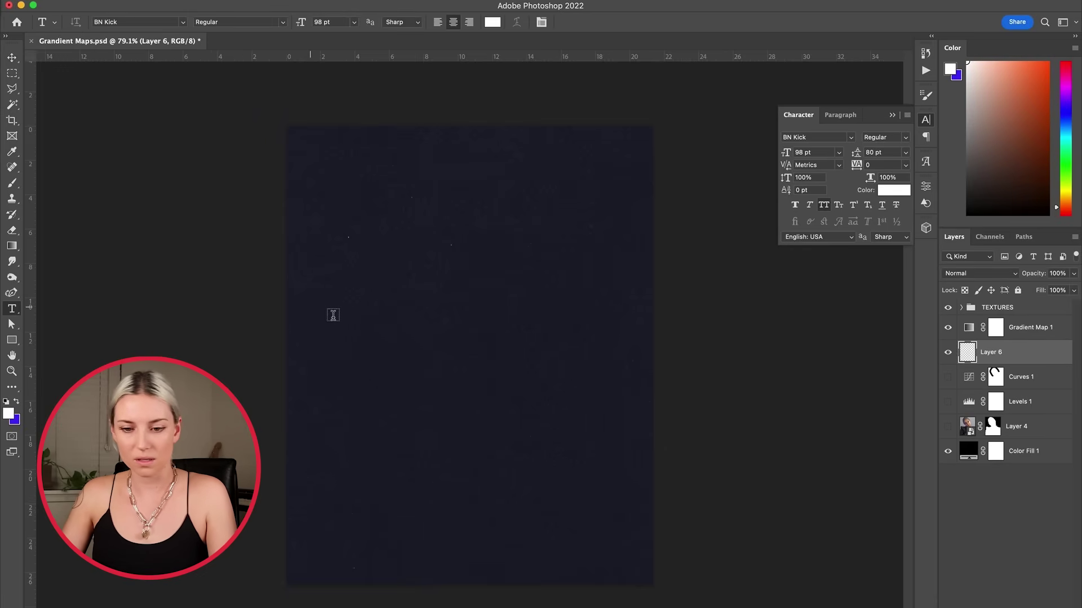
drag(310, 307, 622, 400)
text(G)
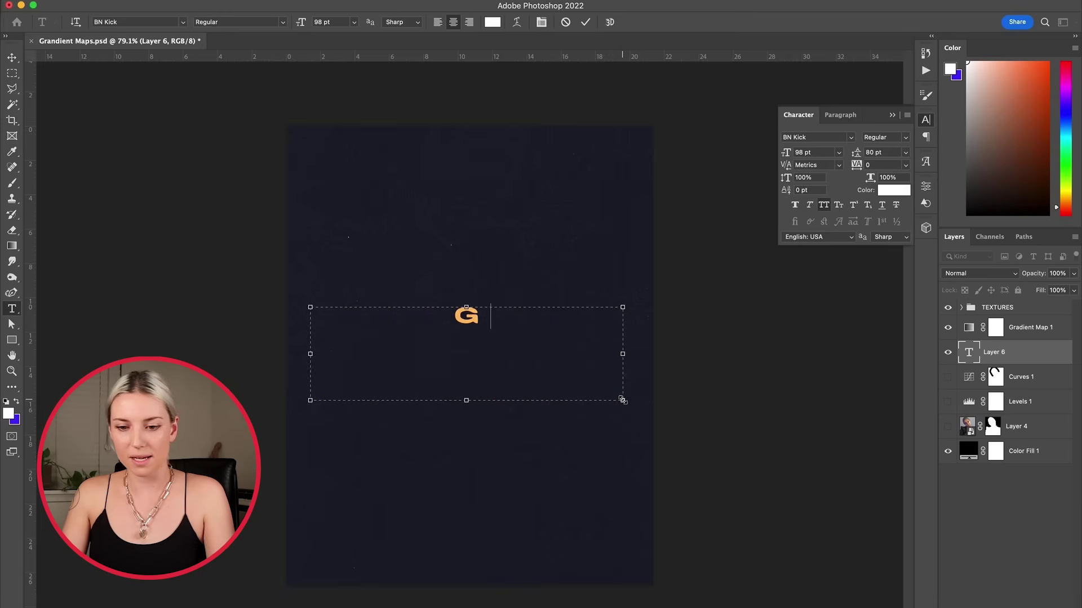
text(RADIENT MAP)
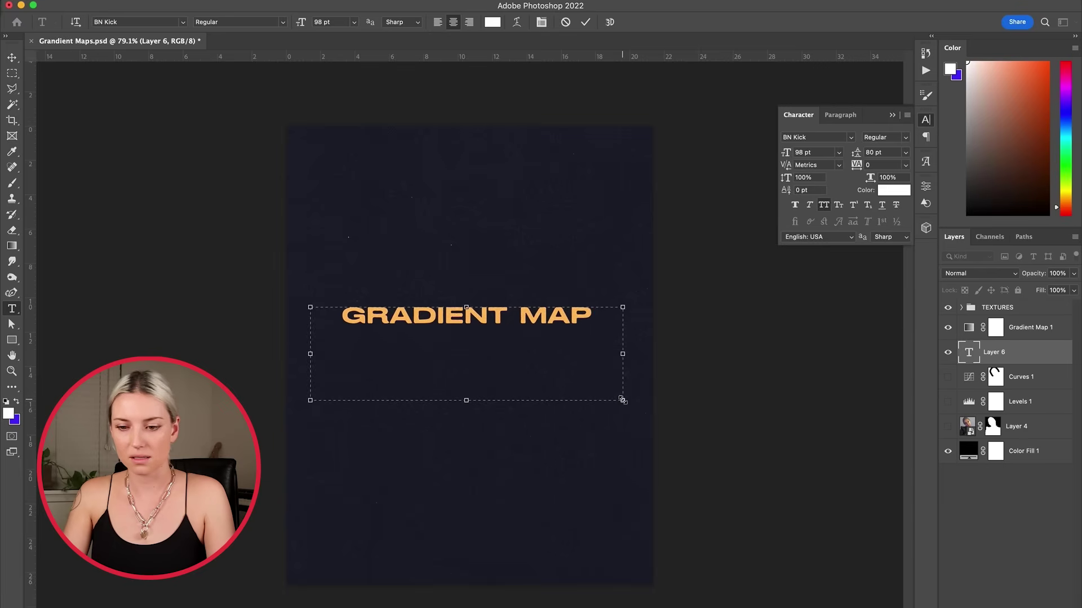
text(S)
click(11, 56)
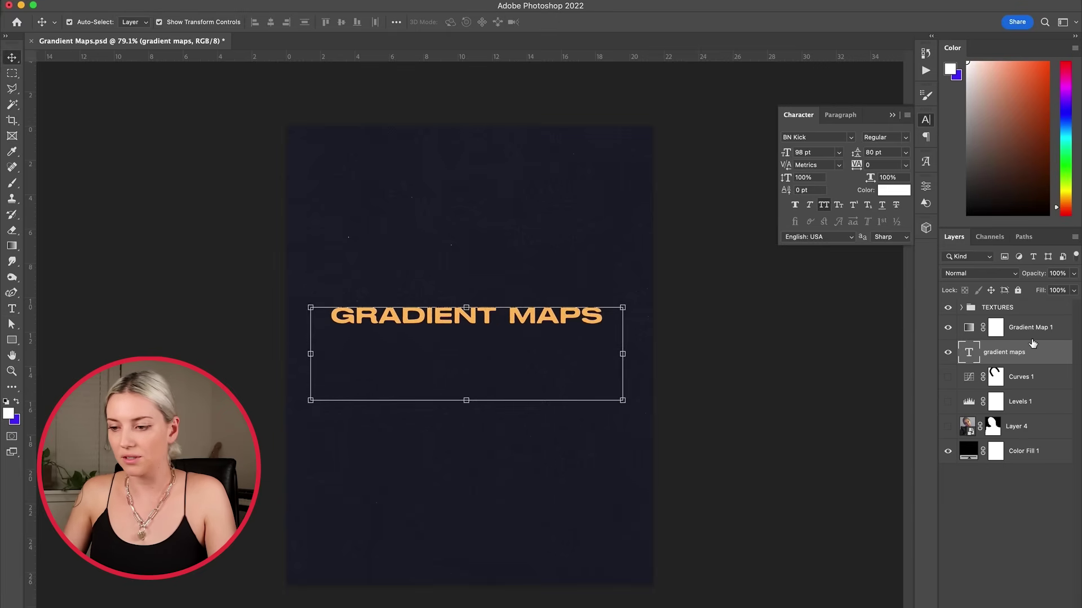
Toggle Gradient Map 1 off and on to compare the text with and without it
click(995, 329)
click(948, 327)
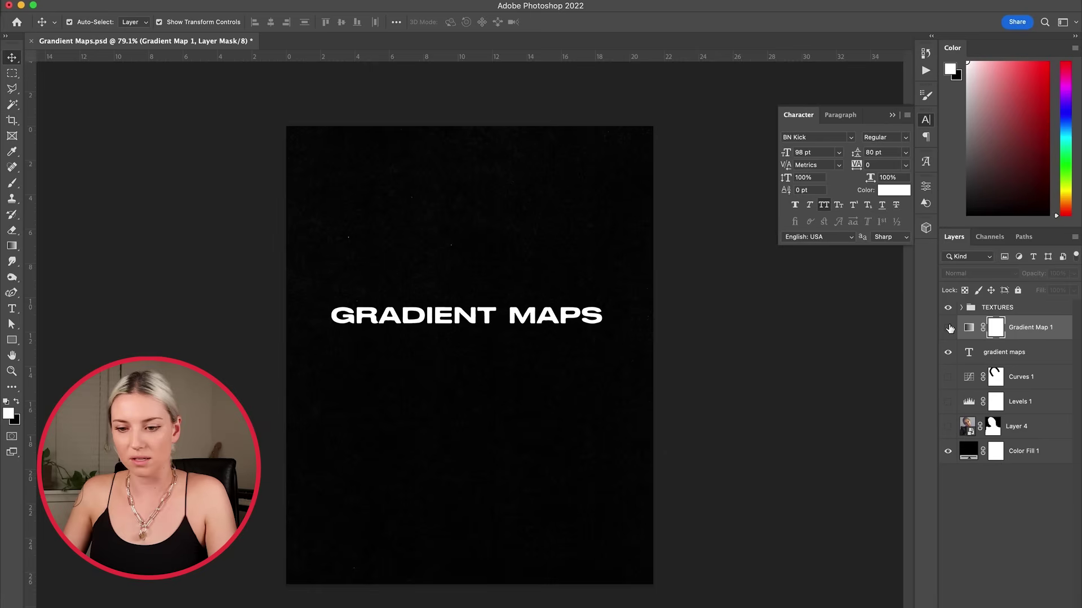
click(948, 328)
Move the GRADIENT MAPS text slightly lower on the canvas and rasterize its layer
click(1036, 350)
drag(579, 317, 572, 345)
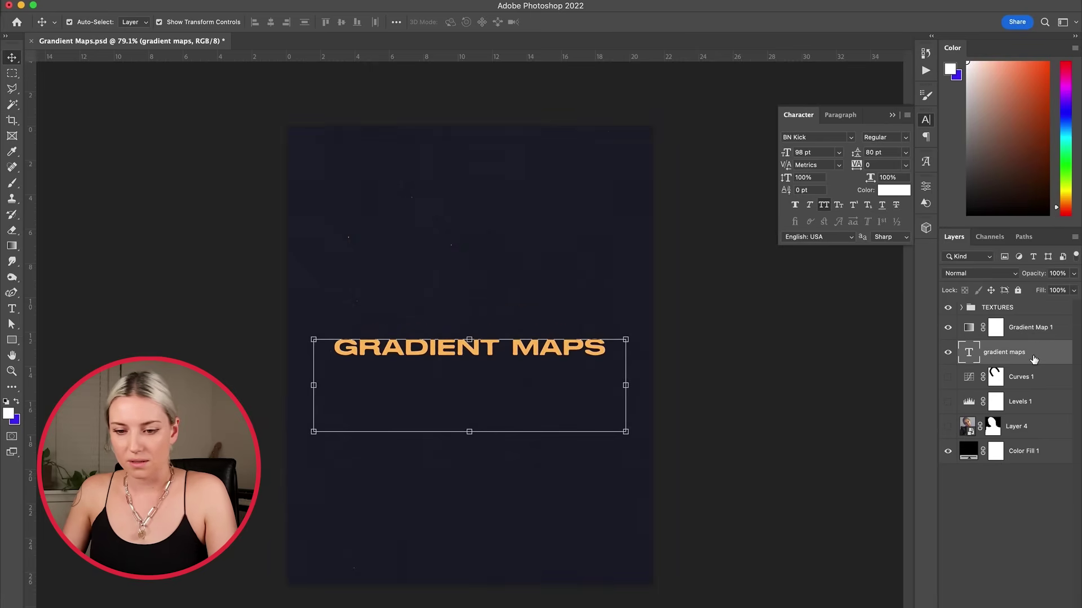
right_click(1034, 360)
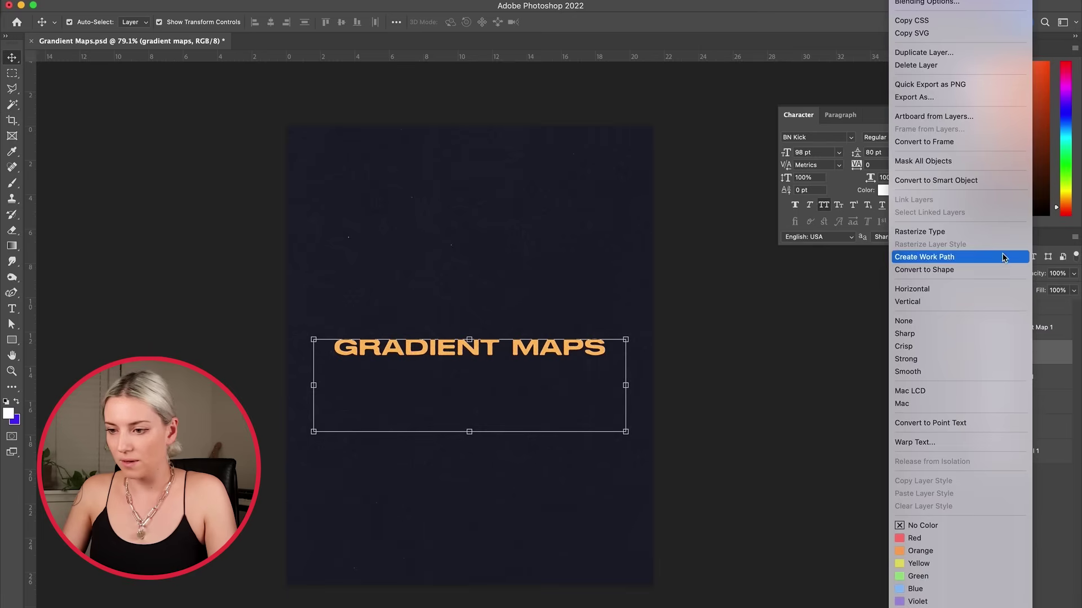
click(939, 236)
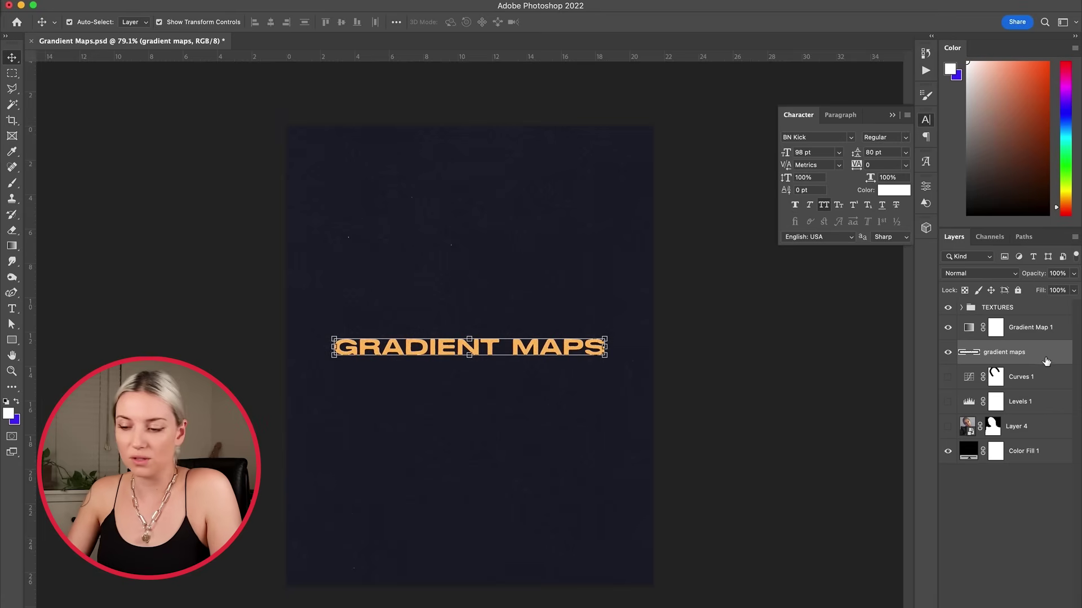
Distort the letter edges of GRADIENT MAPS lightly with the Smudge tool, using a 220 px brush
right_click(8, 263)
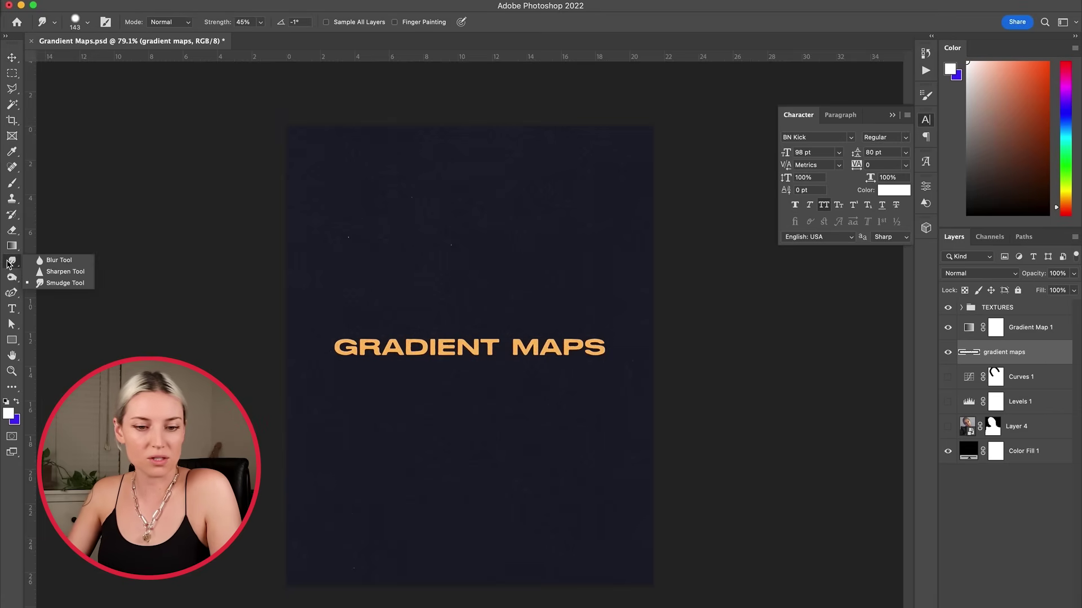
click(56, 284)
right_click(386, 342)
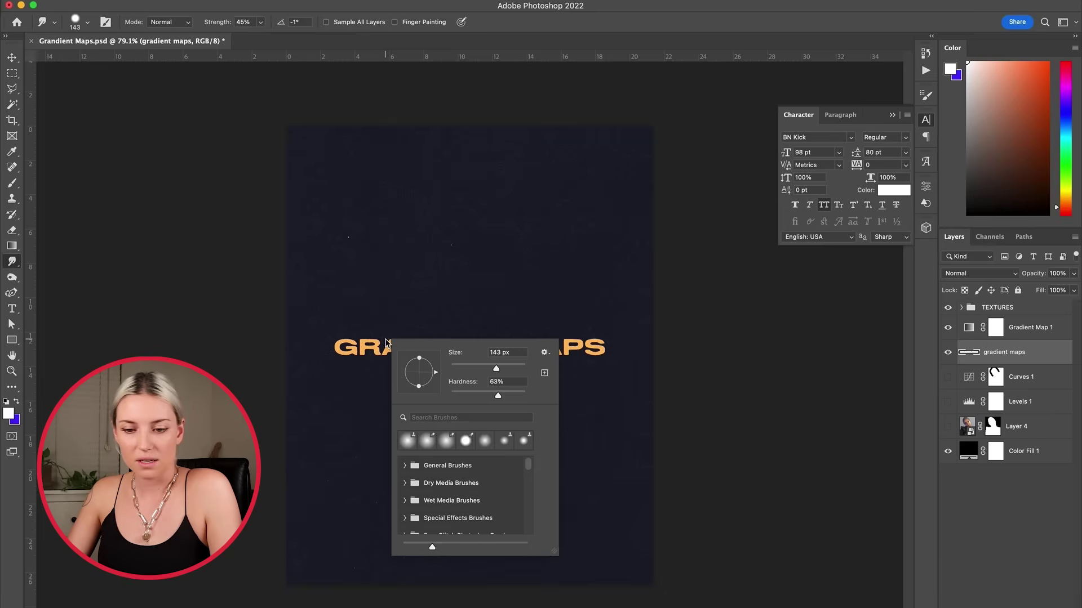
click(513, 368)
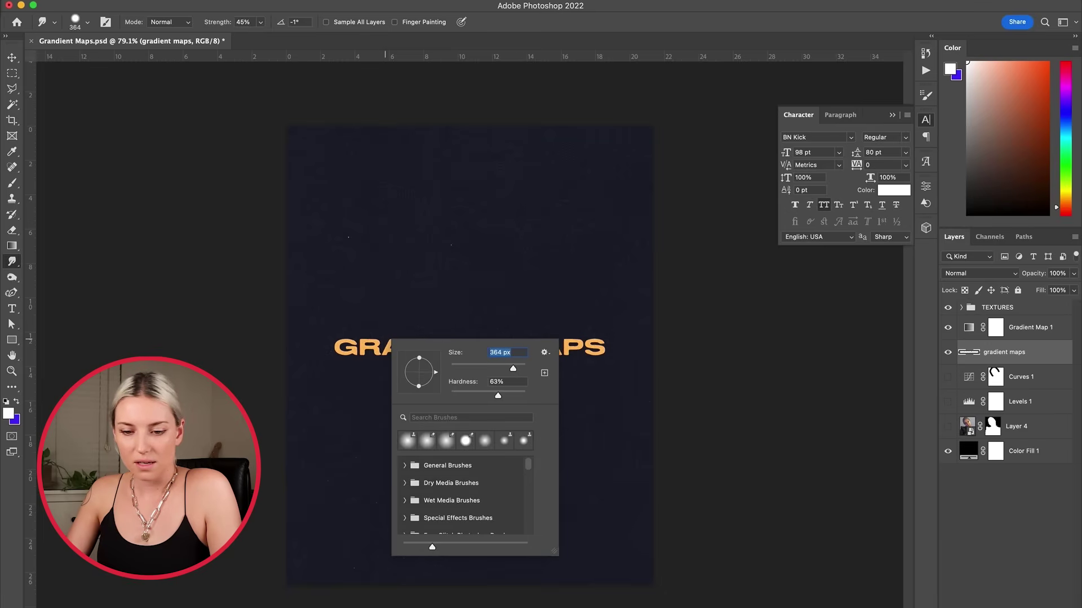
text(220)
key(Return)
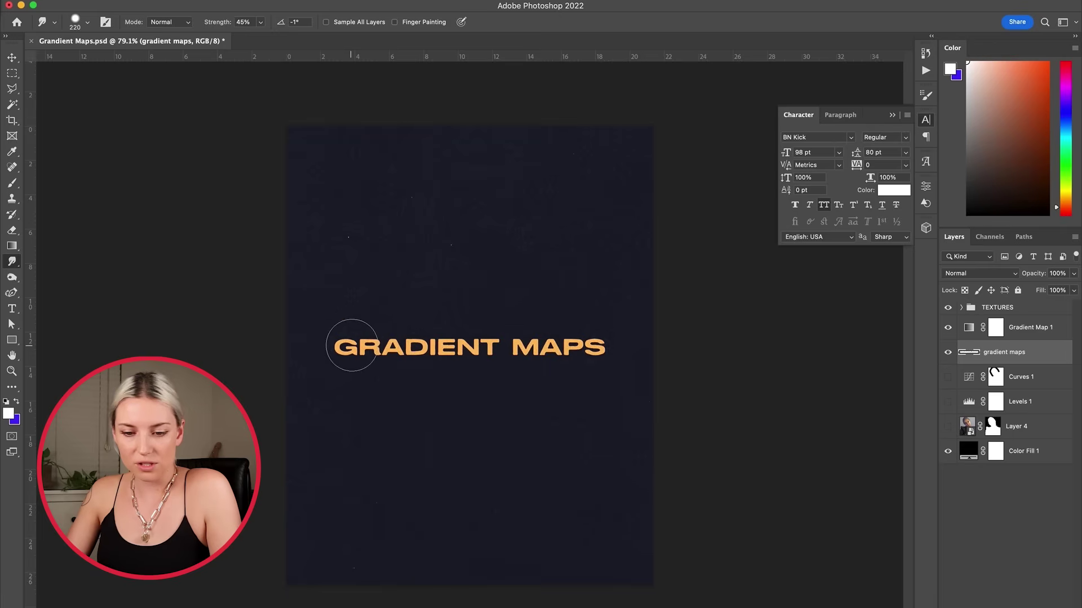
scroll(469, 354, up, 3)
scroll(479, 342, up, 1)
drag(357, 338, 671, 343)
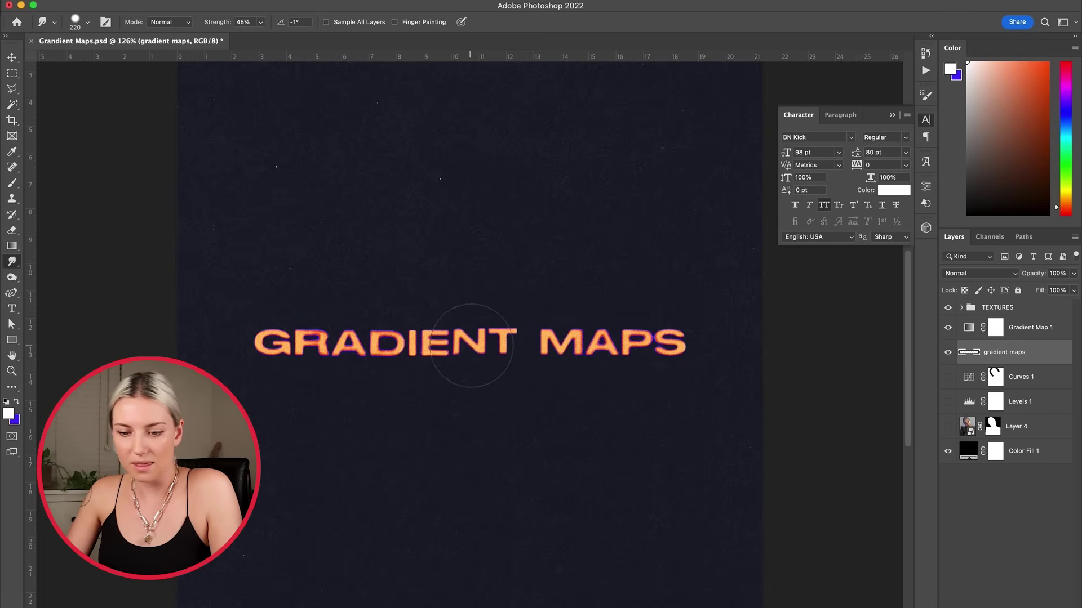
scroll(471, 350, up, 3)
drag(413, 328, 414, 330)
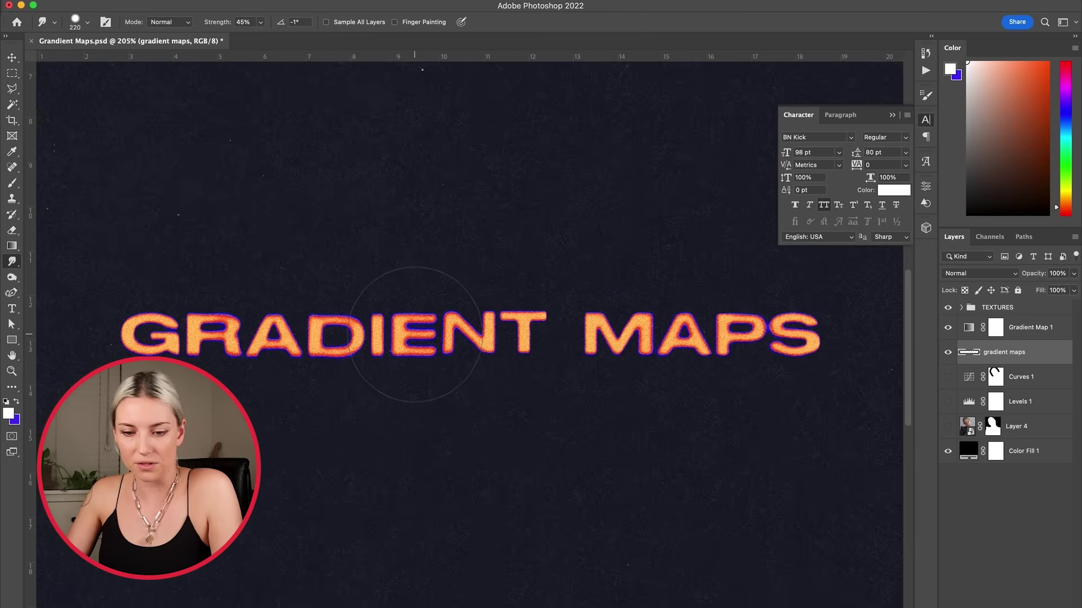
mouse_move(174, 341)
mouse_down()
mouse_move(152, 336)
mouse_move(164, 340)
mouse_up()
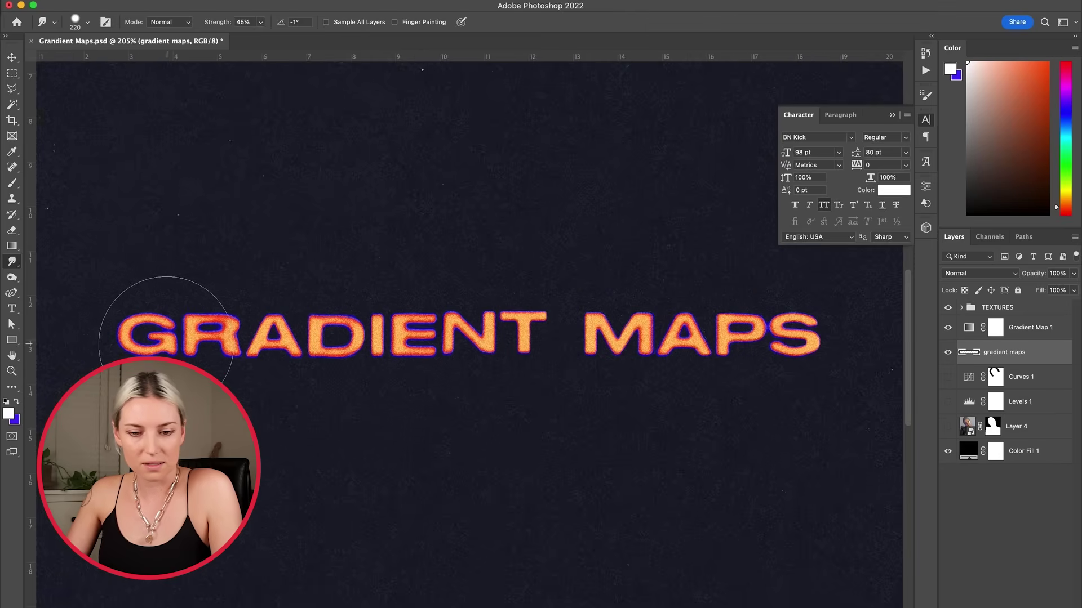
Smudge the letters of MAPS downward into long dripping streaks that reach the bottom edge of the canvas
scroll(164, 343, down, 5)
scroll(556, 475, up, 2)
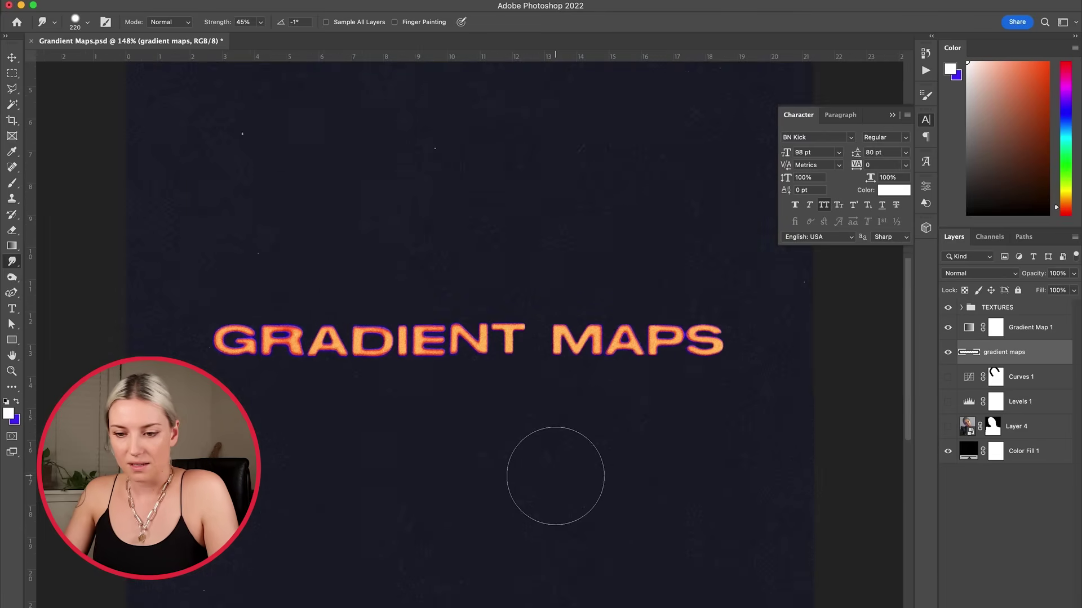
scroll(701, 405, up, 3)
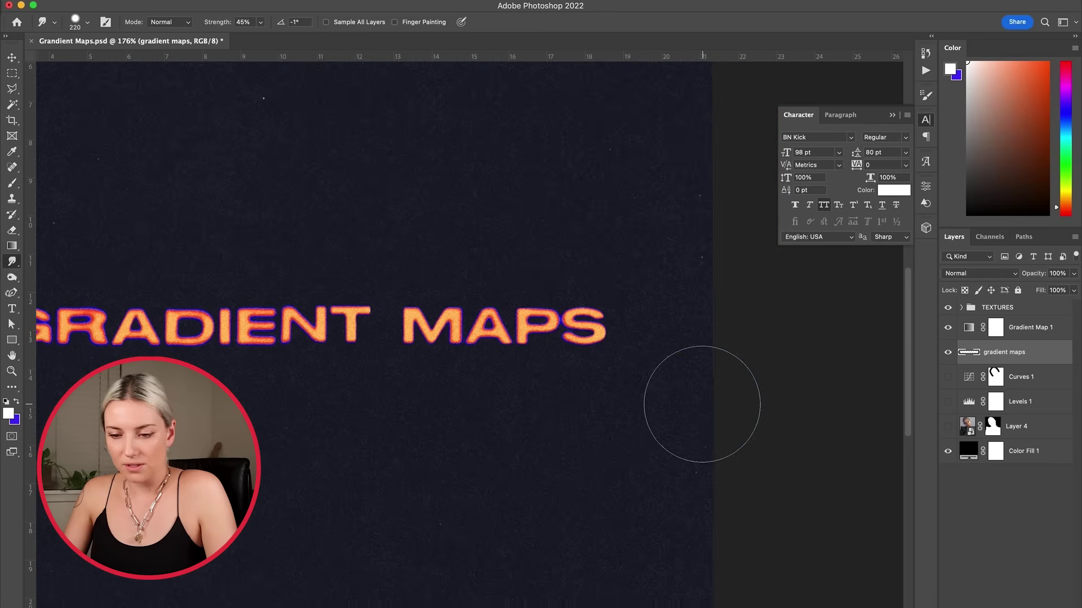
drag(564, 371, 564, 495)
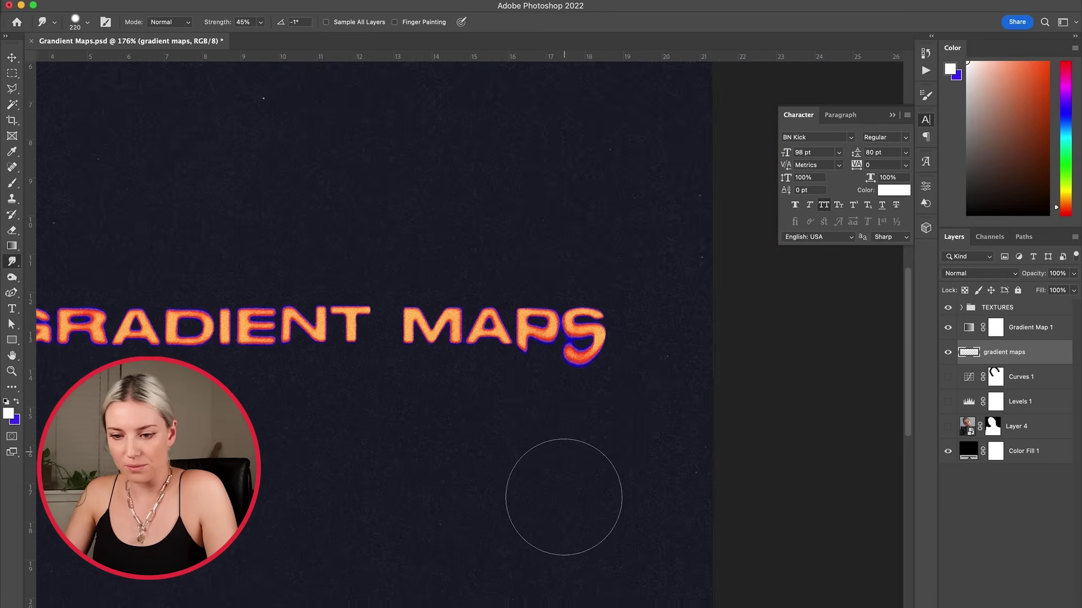
drag(520, 379, 521, 498)
scroll(521, 497, down, 2)
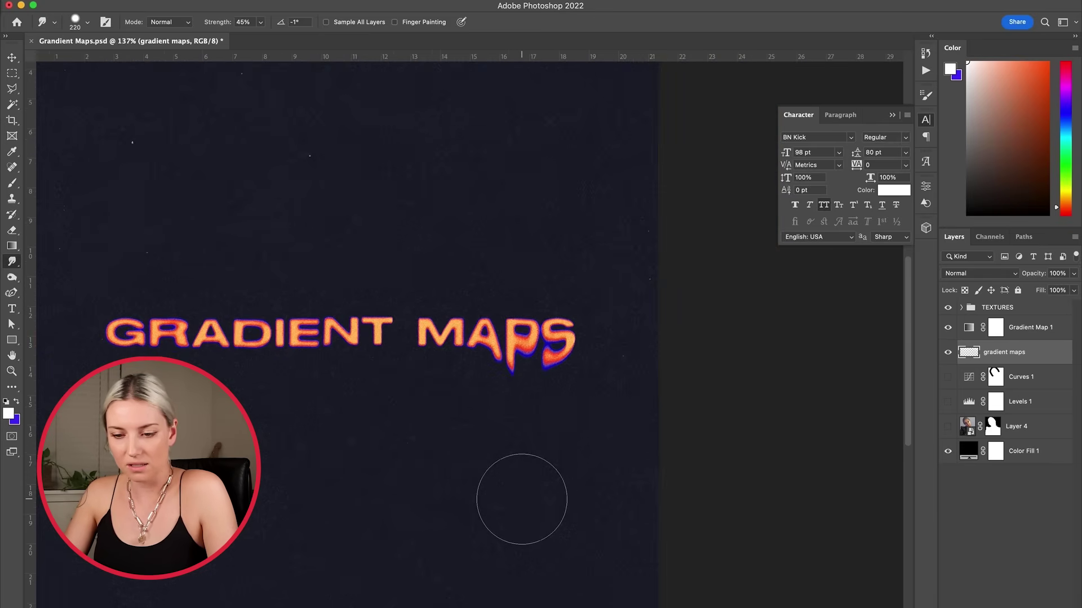
drag(554, 406, 560, 497)
scroll(560, 497, down, 2)
mouse_move(475, 290)
mouse_down()
mouse_move(517, 350)
mouse_move(516, 391)
mouse_move(454, 342)
mouse_up()
drag(429, 292, 441, 377)
drag(499, 318, 490, 507)
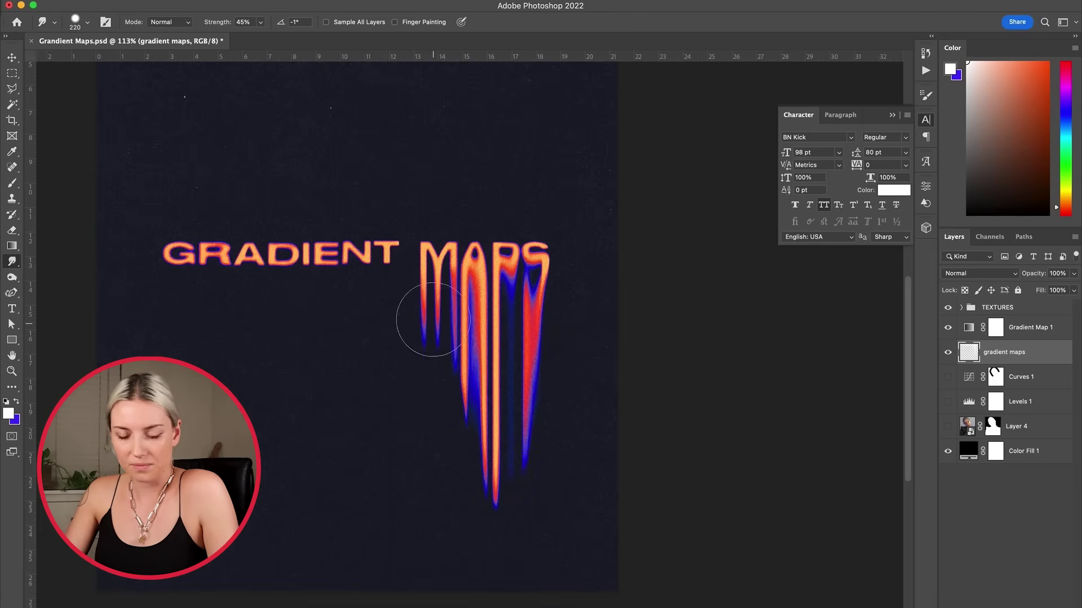
drag(435, 321, 445, 443)
drag(509, 316, 512, 399)
mouse_move(428, 270)
mouse_down()
mouse_move(430, 355)
mouse_move(466, 567)
mouse_move(434, 574)
mouse_move(489, 589)
mouse_up()
key(super+0)
key(super+plus)
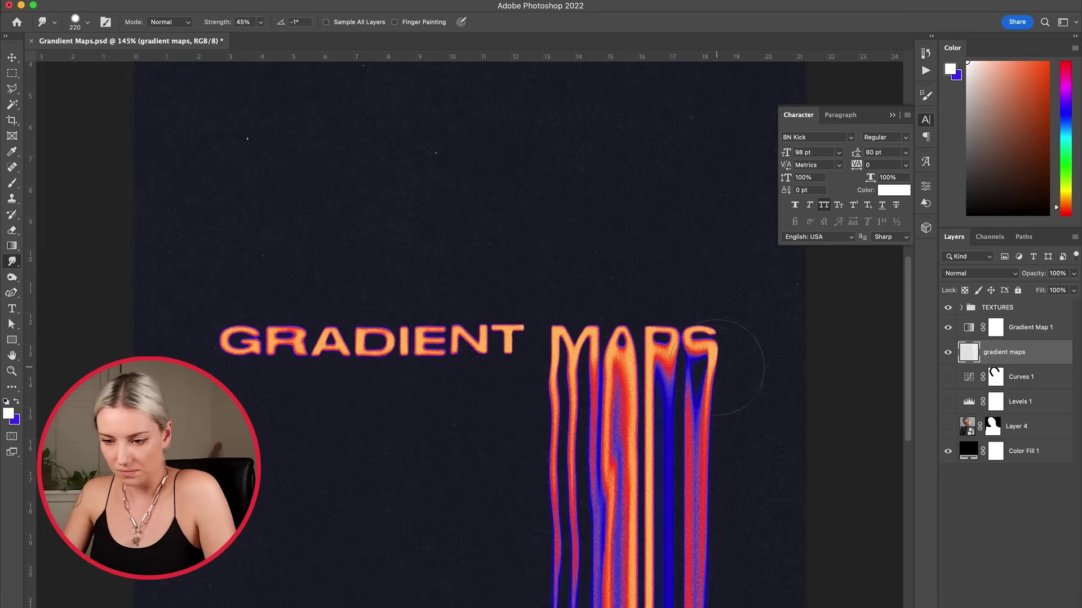
drag(698, 360, 683, 413)
Undo a trial smear on the G, and smudge the G and R upward with a 153 px brush
drag(262, 315, 253, 240)
key(super+z)
right_click(264, 289)
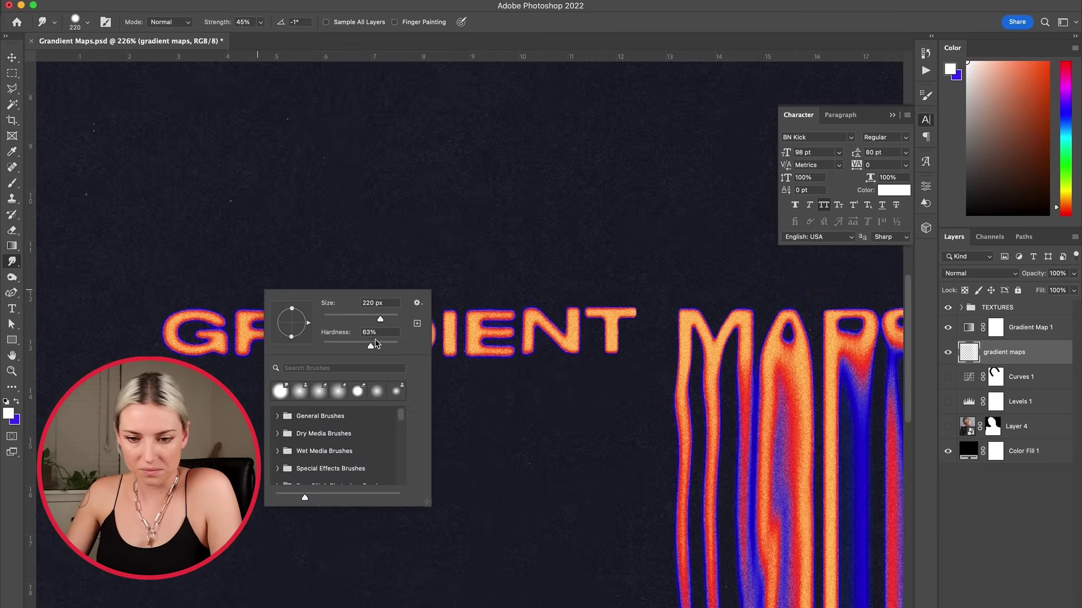
drag(379, 317, 372, 318)
key(Return)
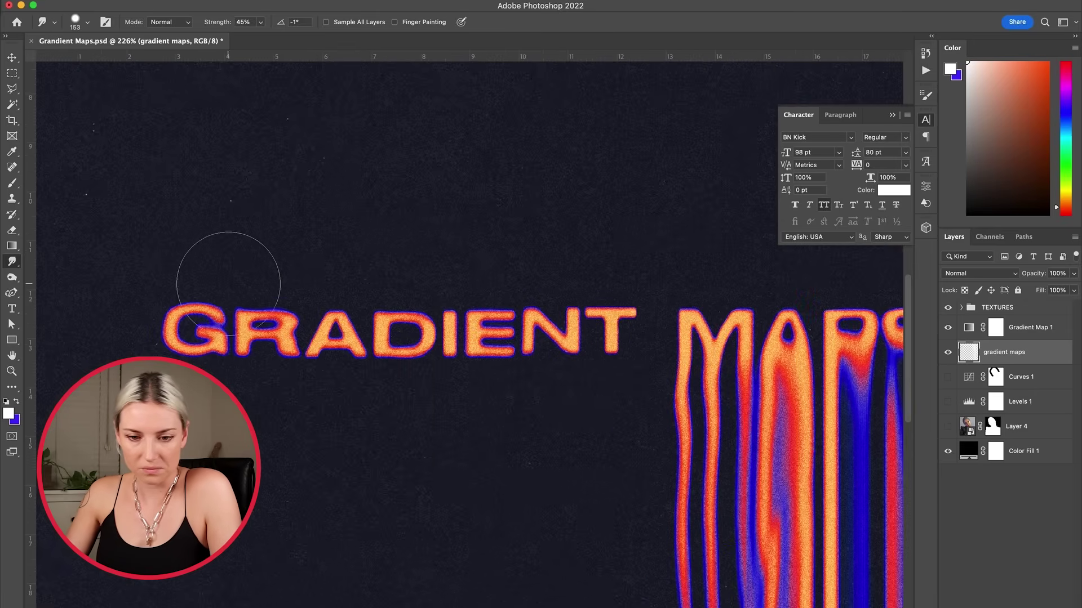
drag(276, 307, 268, 260)
drag(217, 295, 204, 198)
drag(265, 279, 251, 186)
drag(218, 204, 190, 143)
Enlarge the Smudge brush to 252 px and extend the G and R streaks up to the canvas's top edge
right_click(320, 240)
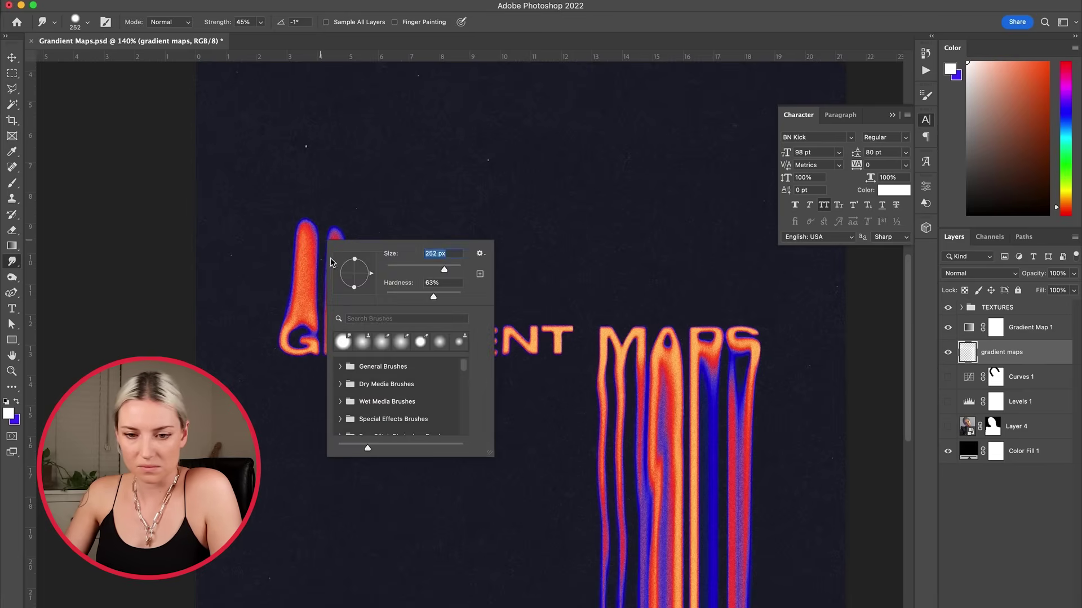
drag(316, 271, 338, 183)
scroll(337, 188, up, 5)
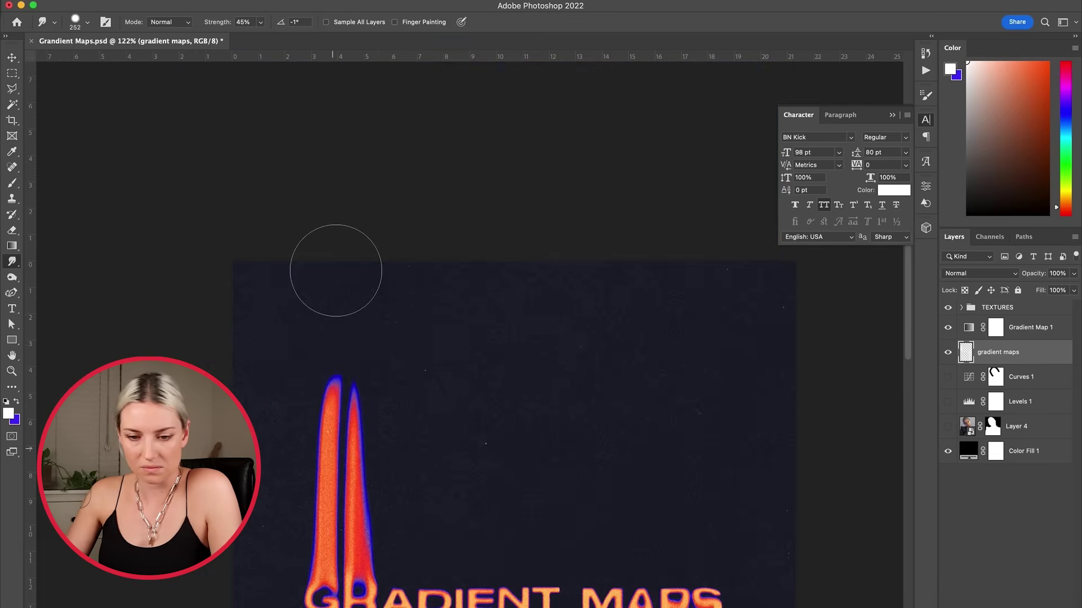
scroll(337, 269, down, 3)
drag(358, 304, 352, 132)
drag(363, 361, 361, 174)
scroll(355, 225, down, 5)
drag(310, 221, 332, 73)
scroll(338, 112, up, 5)
Smudge the G and R streaks further with a 316 px brush at 33% hardness
right_click(429, 320)
drag(540, 350, 548, 350)
drag(529, 374, 511, 374)
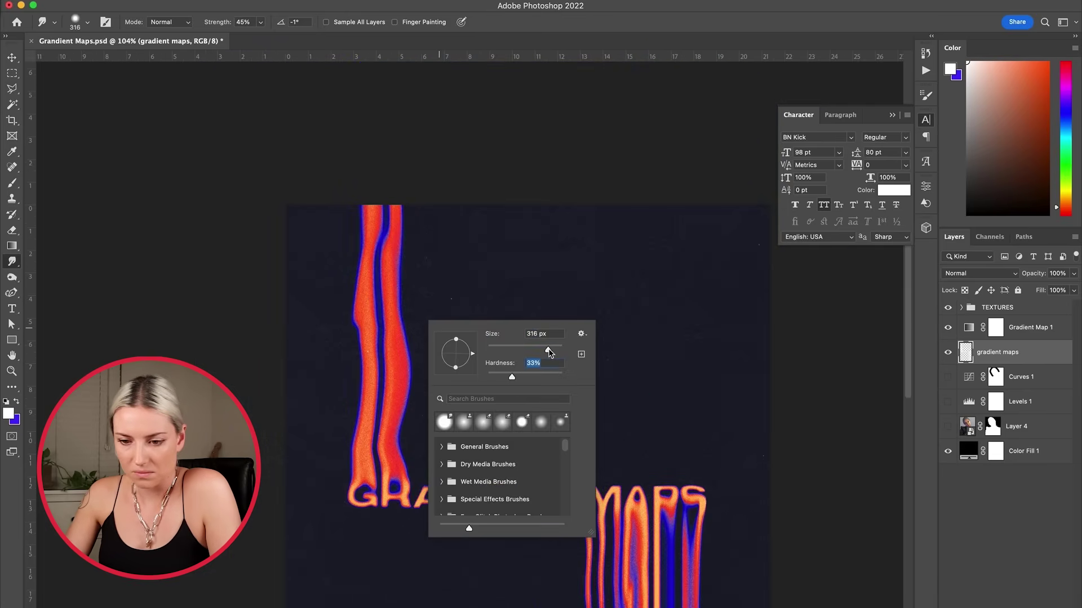
mouse_move(378, 411)
mouse_down()
mouse_move(345, 91)
mouse_move(411, 338)
mouse_move(417, 118)
mouse_move(432, 287)
mouse_move(413, 282)
mouse_up()
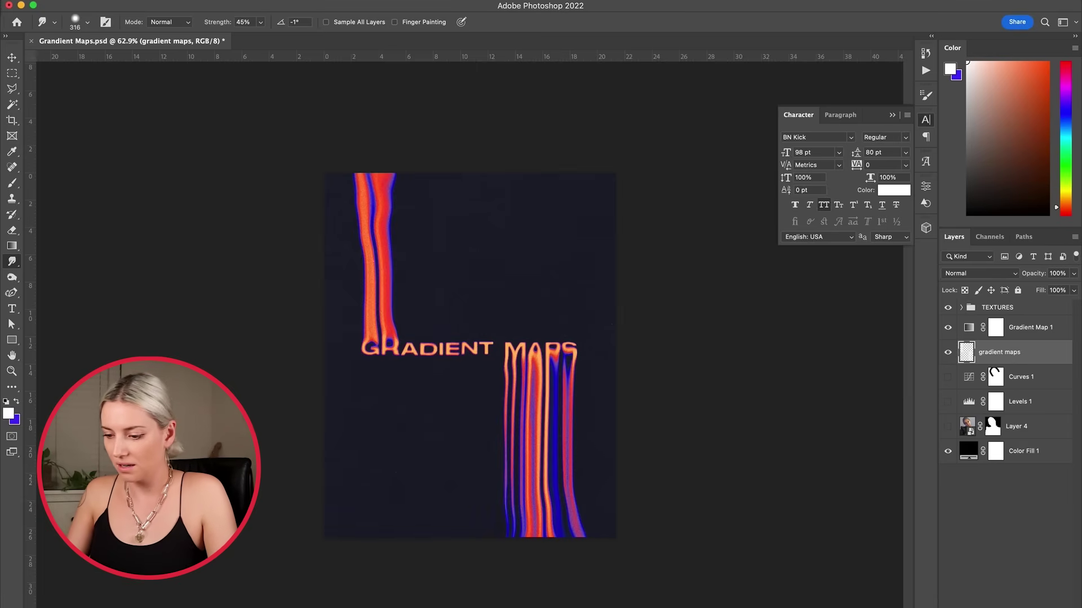
Add a Curves adjustment above the gradient maps layer and bend its RGB curve into a wave, raising the shadows and lowering the highlights
click(984, 598)
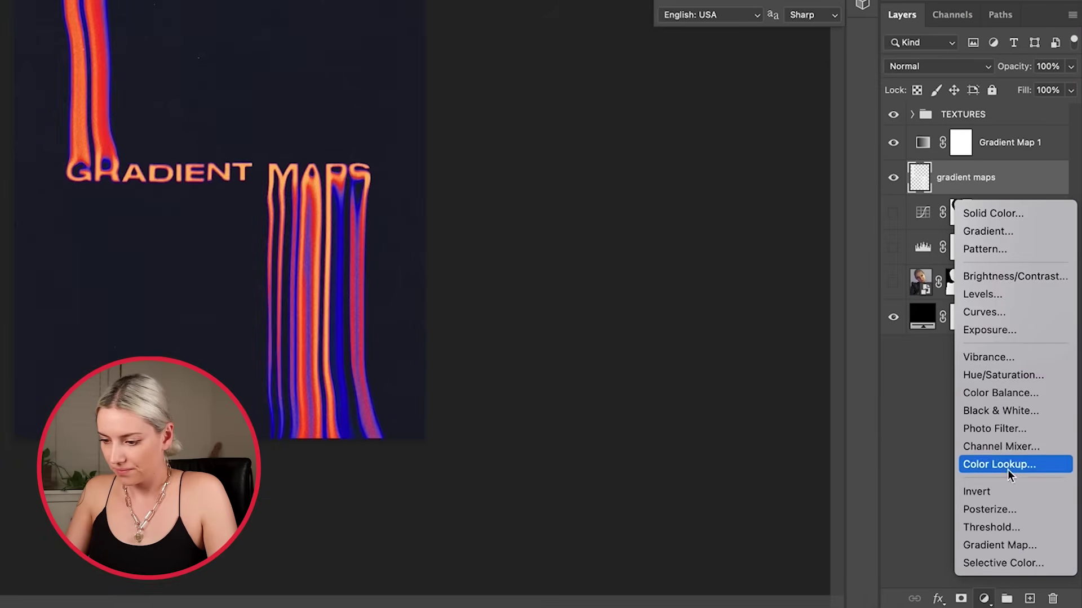
click(1007, 312)
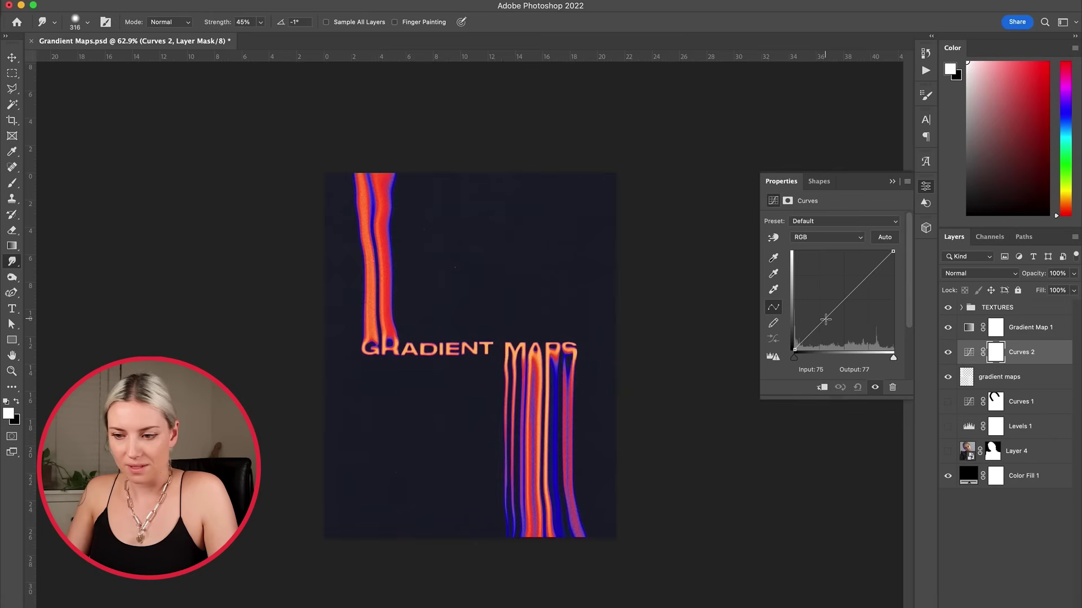
click(825, 319)
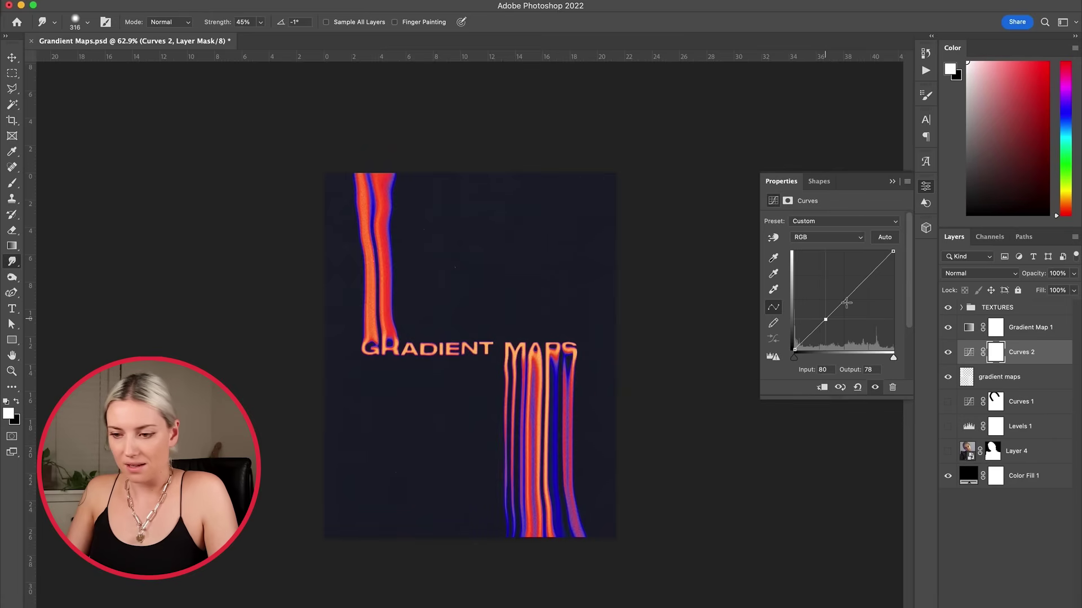
click(856, 292)
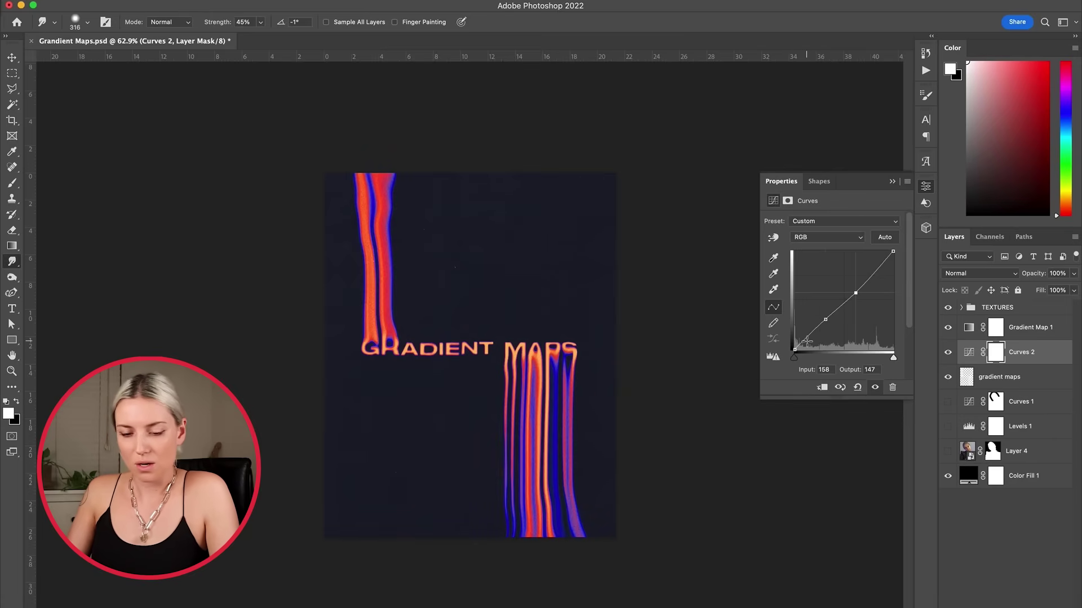
mouse_move(807, 341)
mouse_down()
mouse_move(804, 313)
mouse_move(813, 334)
mouse_up()
drag(802, 342, 798, 292)
click(870, 283)
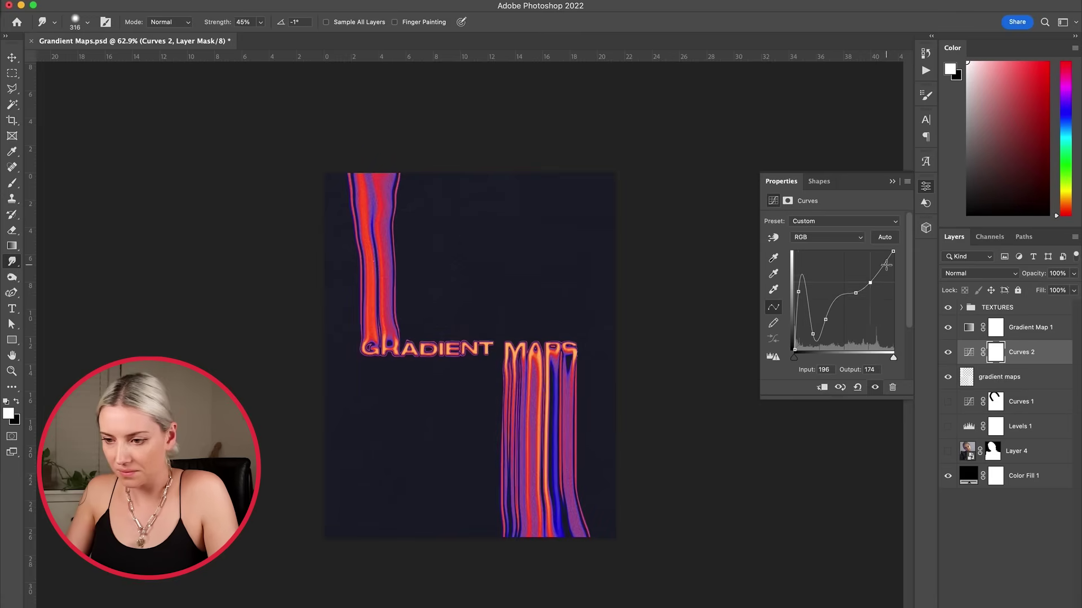
drag(883, 265, 879, 315)
click(888, 272)
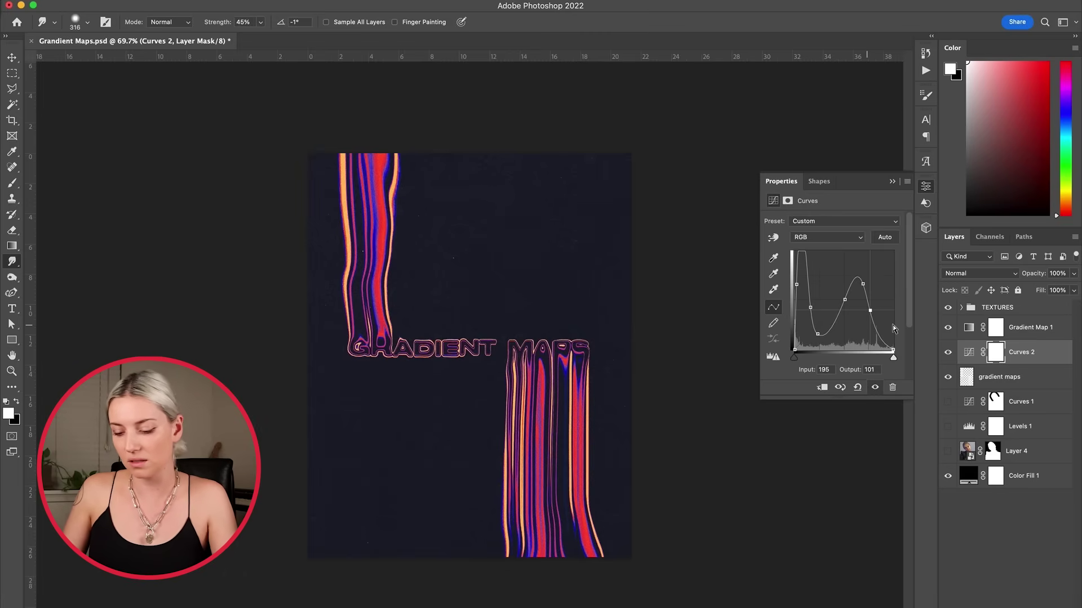
Try removing a curve point and resetting Curves 2 to its default, and undo the changes
key(BackSpace)
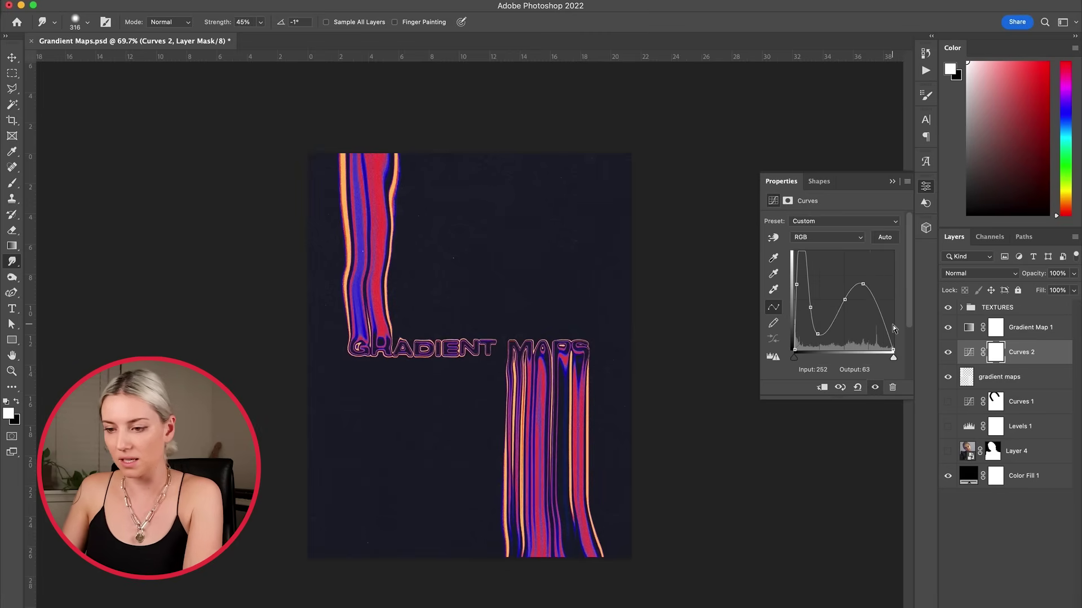
click(857, 388)
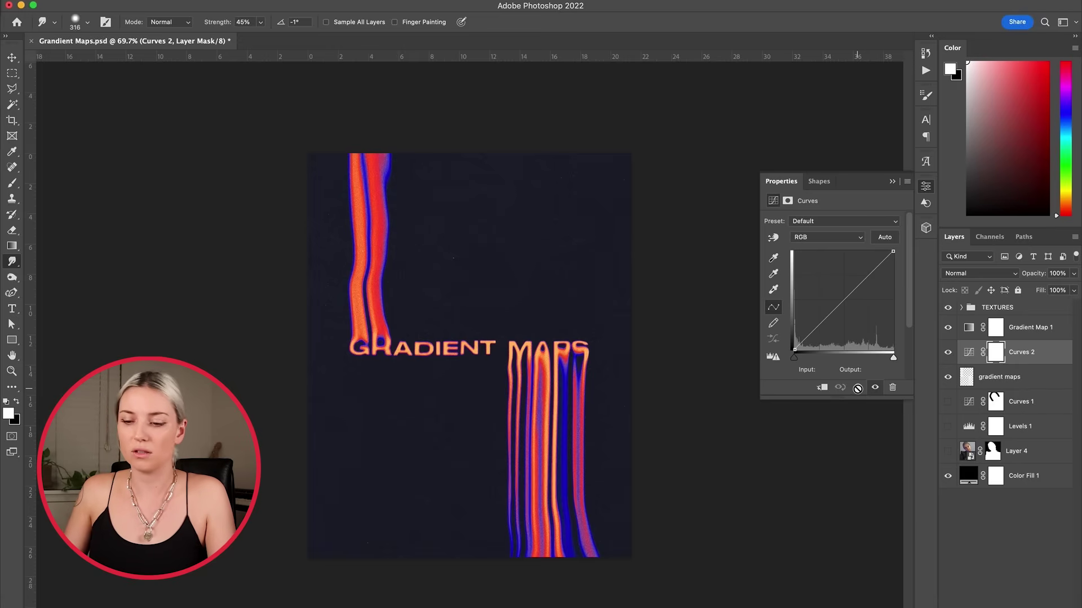
key(super+z)
key(super+z)
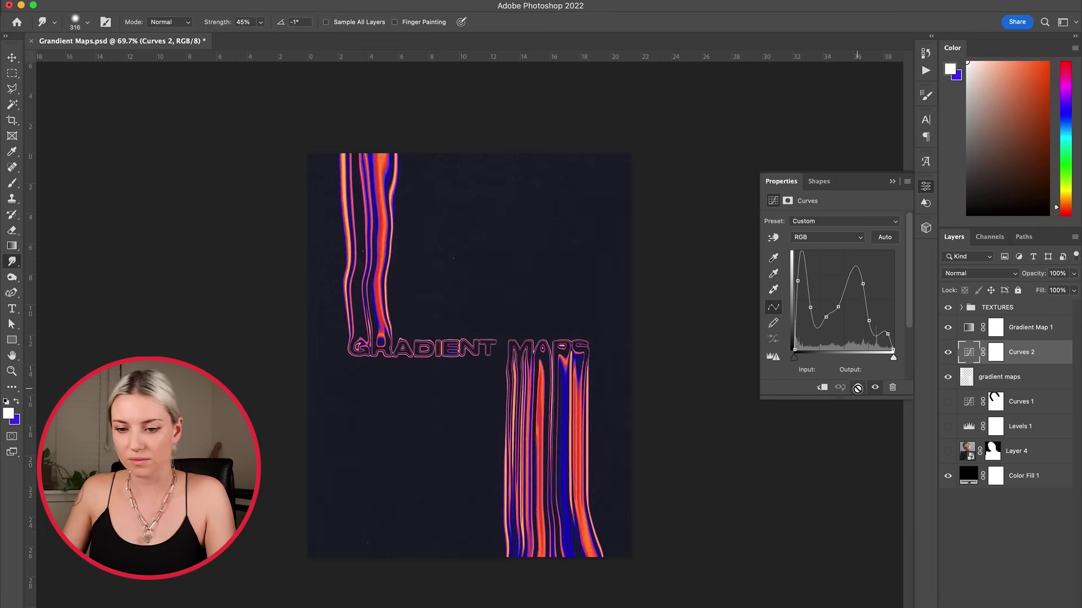
Raise the upper part of the Curves 2 curve, placing its peak at input 161, output 208
mouse_move(876, 332)
mouse_down()
mouse_move(877, 287)
mouse_move(867, 307)
mouse_move(881, 316)
mouse_up()
mouse_move(863, 284)
mouse_down()
mouse_move(863, 264)
mouse_move(876, 311)
mouse_move(872, 272)
mouse_move(856, 269)
mouse_up()
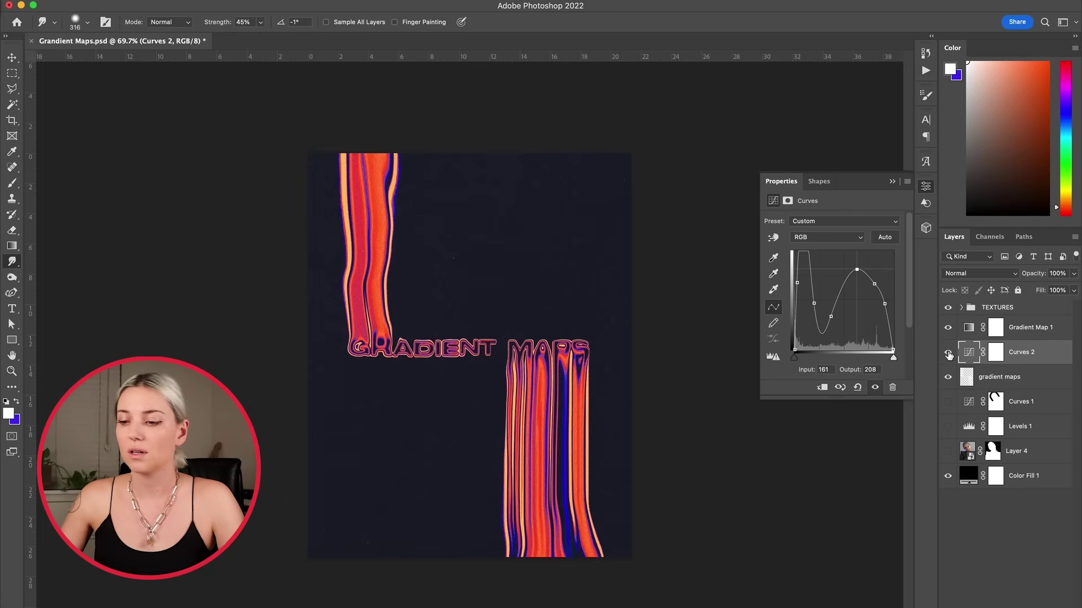
Toggle Curves 2 and Gradient Map 1 off and on to compare their effects on the smudged text
click(947, 352)
click(948, 328)
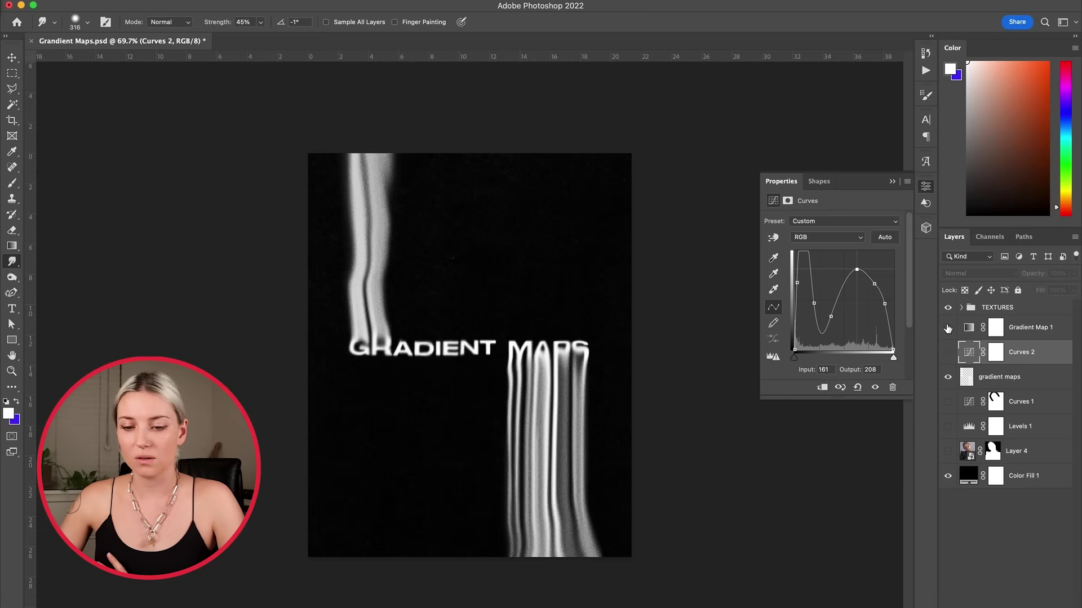
click(948, 327)
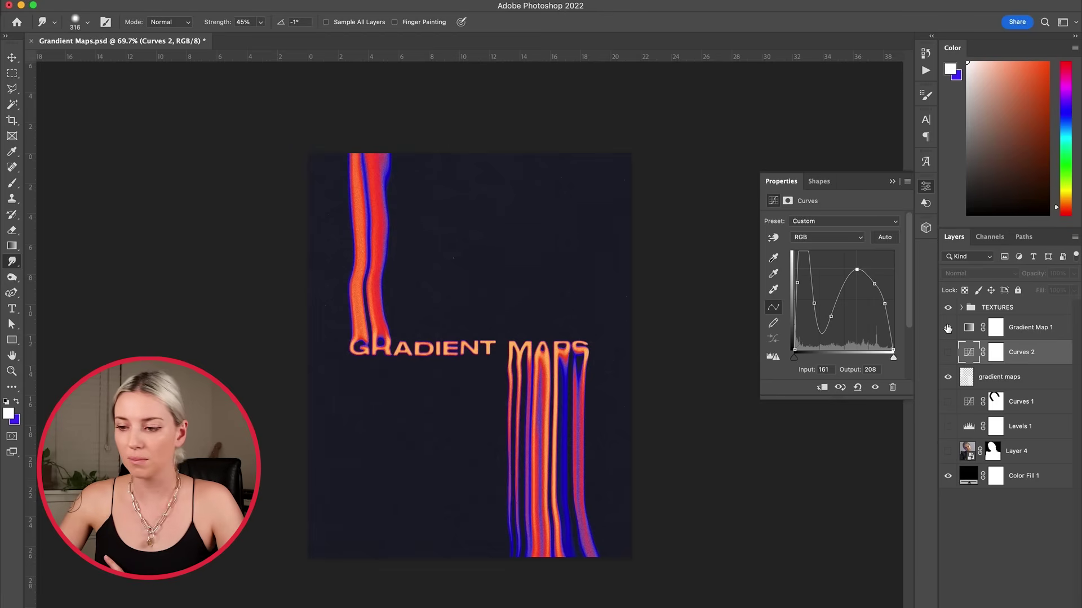
click(947, 352)
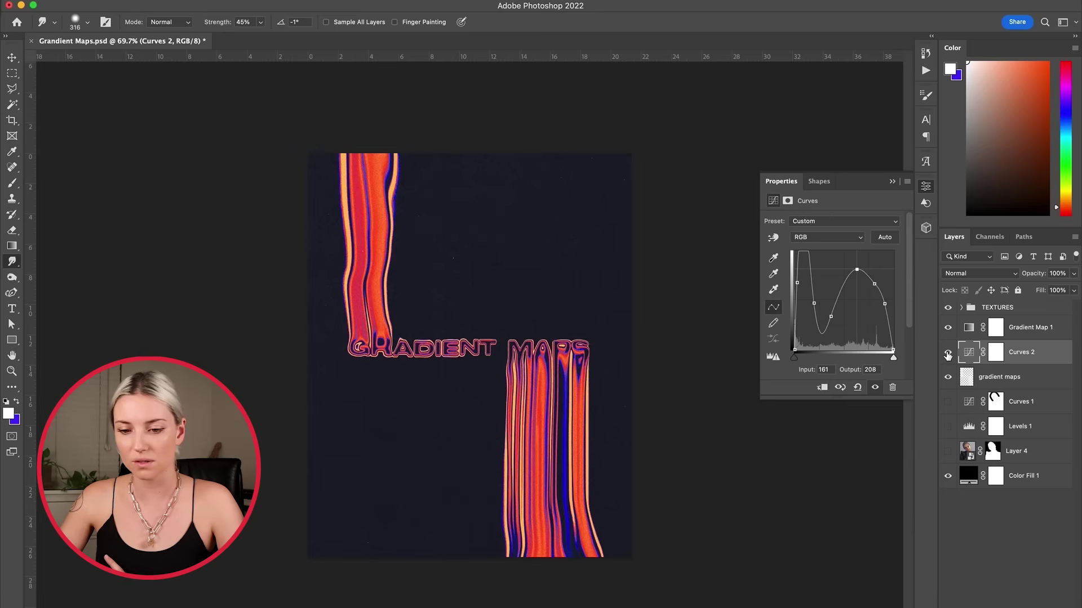
click(947, 352)
click(947, 354)
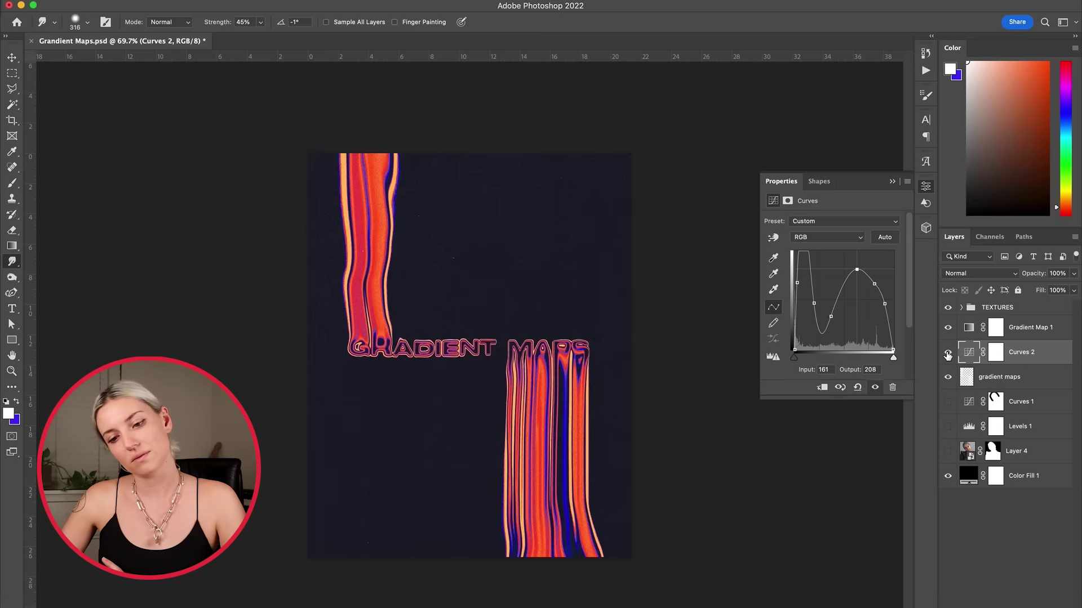